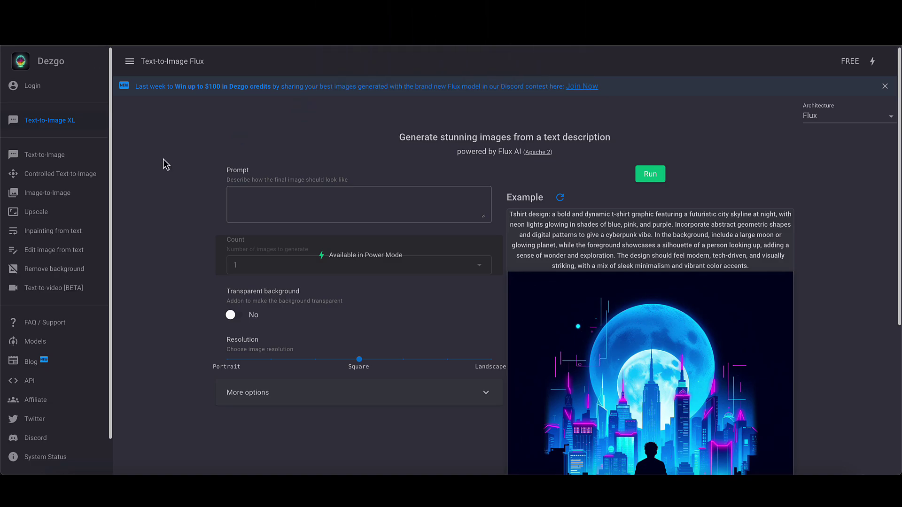
# Step: Review the model architecture list and keep Flux selected
pyautogui.scroll(-3, 163, 158)
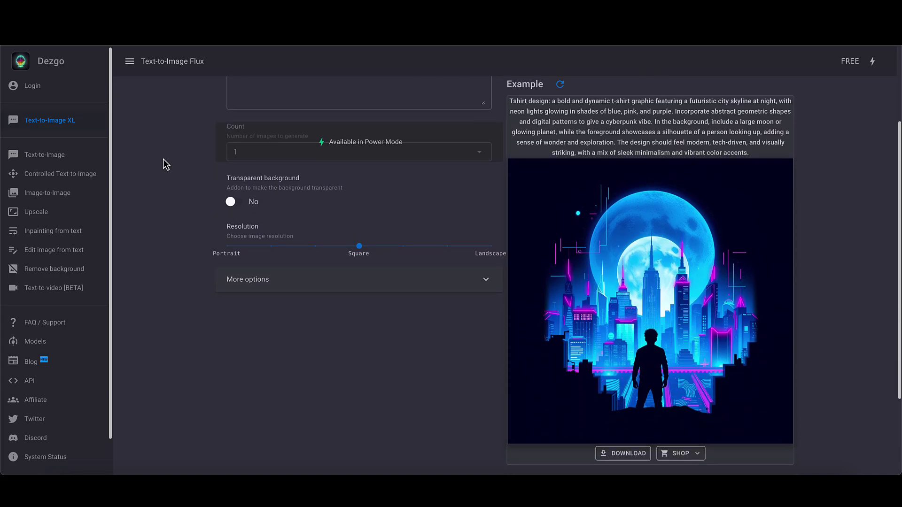
pyautogui.scroll(2, 162, 159)
pyautogui.scroll(1, 163, 160)
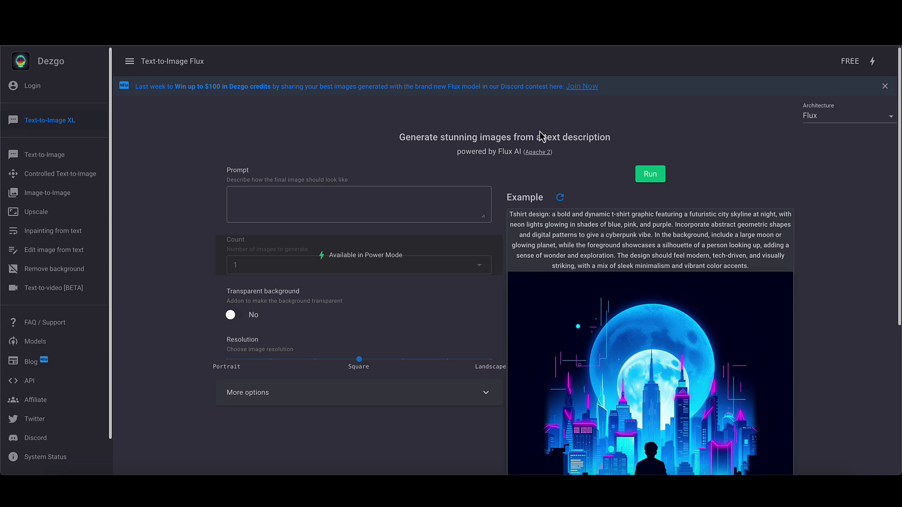
pyautogui.scroll(-2, 540, 135)
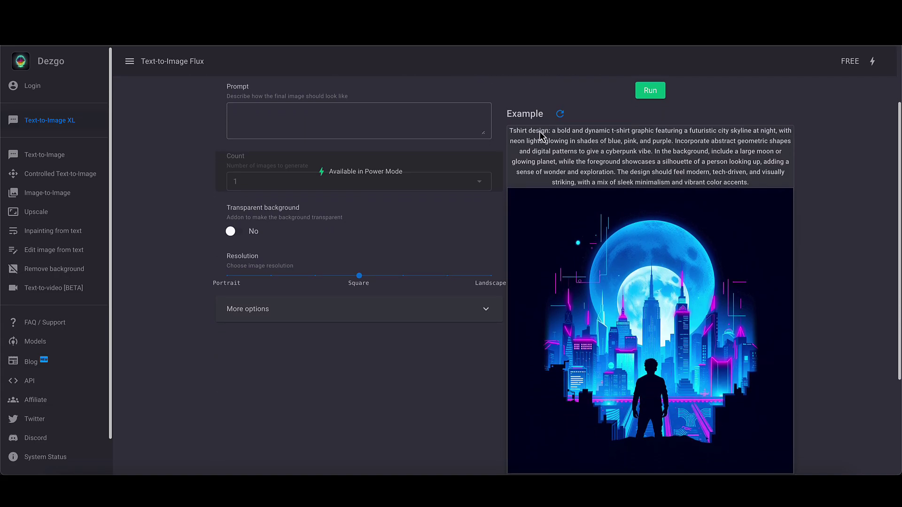
pyautogui.scroll(2, 539, 134)
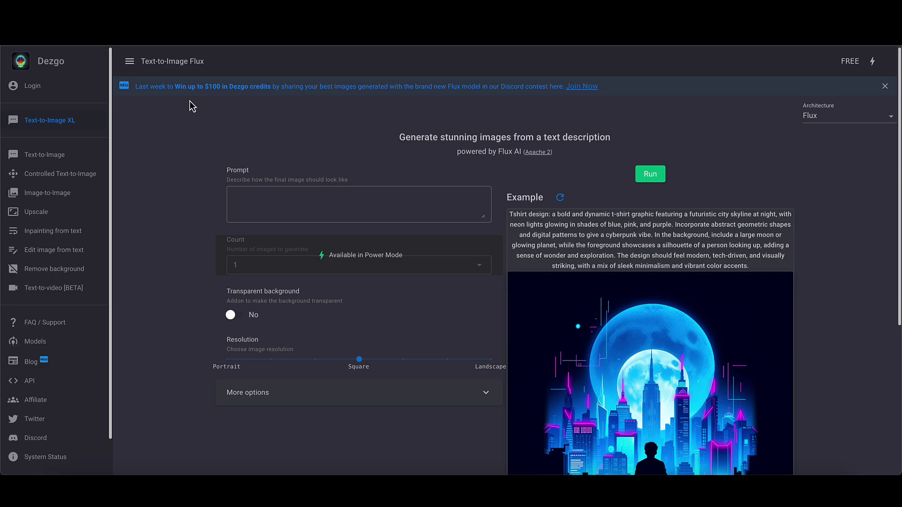
pyautogui.click(822, 120)
pyautogui.click(819, 137)
pyautogui.click(821, 117)
pyautogui.click(818, 137)
# Step: Write the prompt about a kitten in a "photo pea" baseball cap with a small plastic yellow duck
pyautogui.click(279, 194)
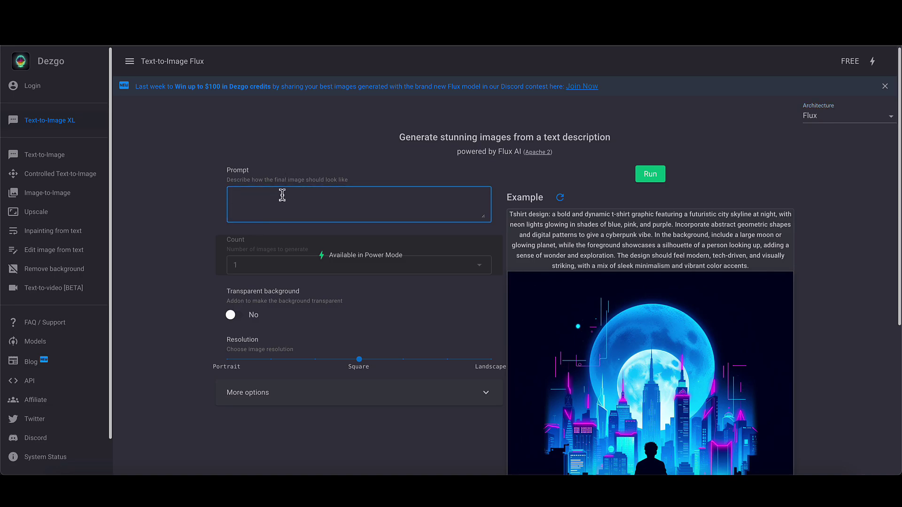
pyautogui.scroll(-1, 295, 198)
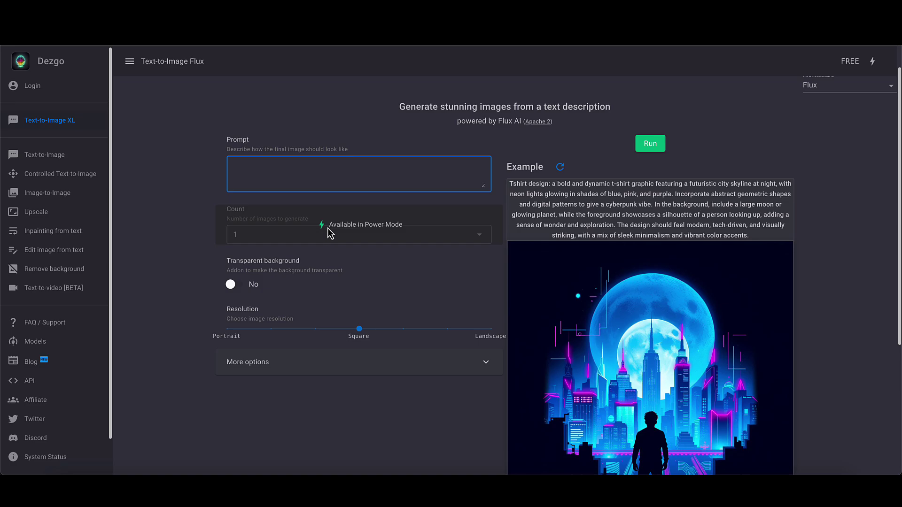
pyautogui.scroll(-1, 335, 233)
pyautogui.scroll(1, 333, 229)
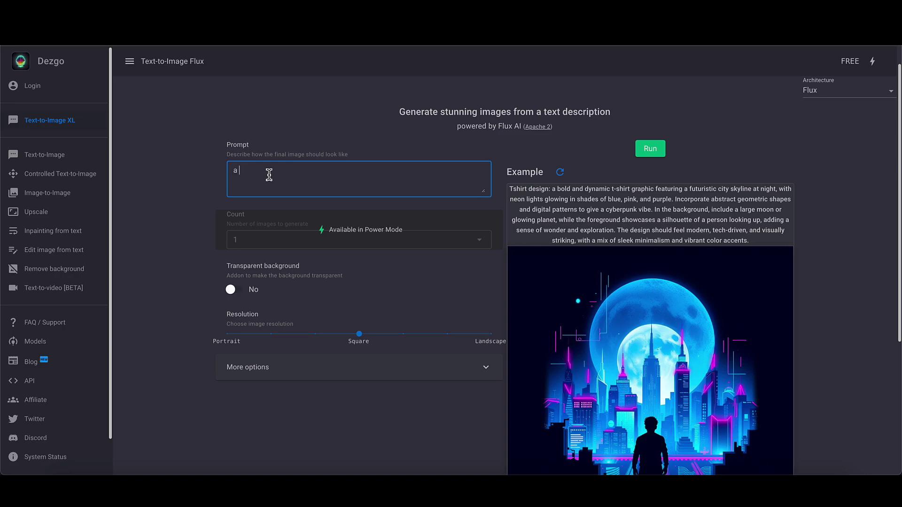
pyautogui.write('cute kitten wearing a baseball cap that says')
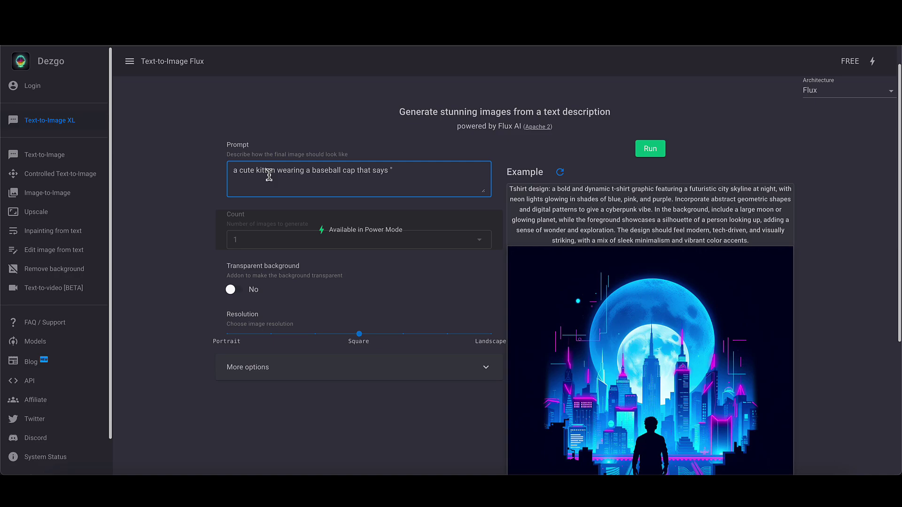
pyautogui.write('"photo pea')
pyautogui.write('. there is a small plastic yellow')
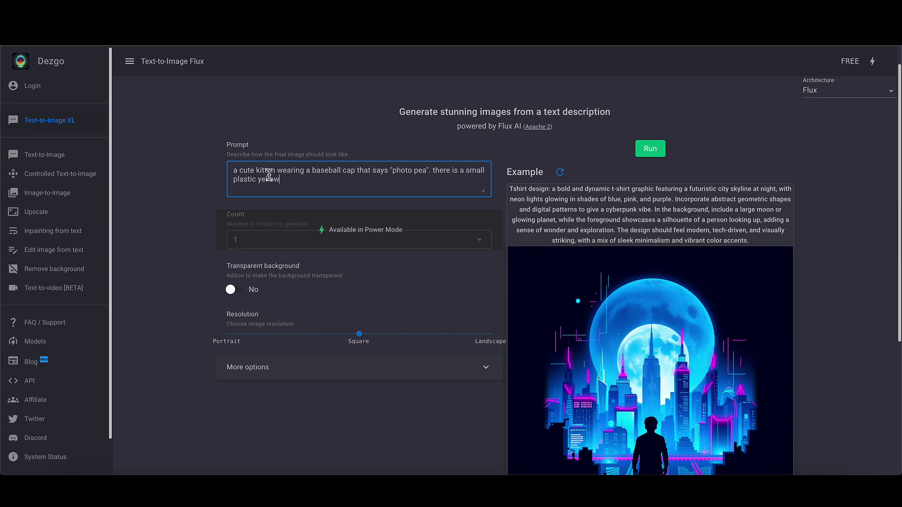
pyautogui.write(' duck.')
# Step: Try Landscape resolution, return it to Square, and expand More options
pyautogui.scroll(-2, 270, 175)
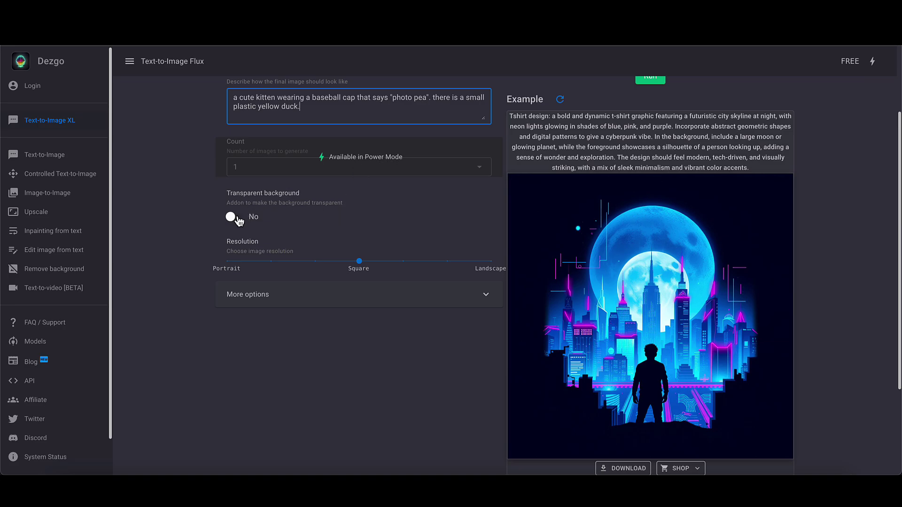
pyautogui.scroll(-1, 317, 219)
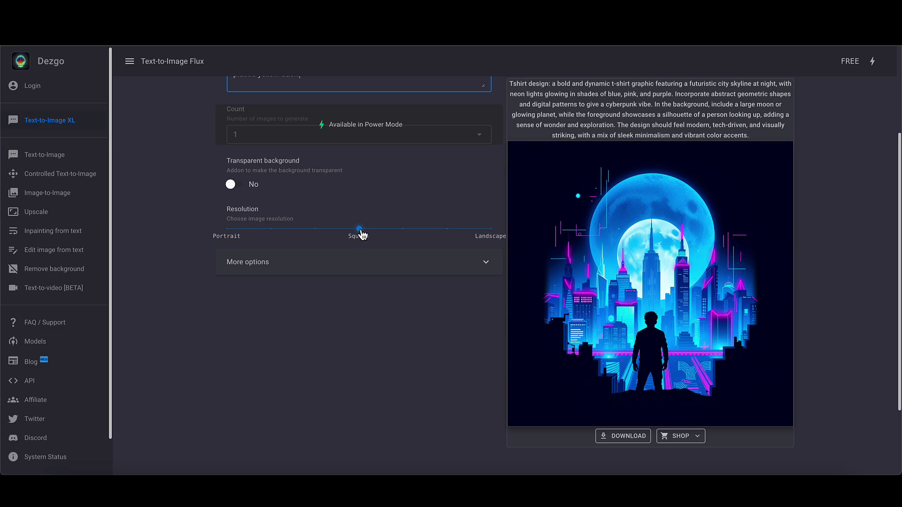
pyautogui.moveTo(362, 234); pyautogui.dragTo(503, 234)
pyautogui.moveTo(491, 234); pyautogui.dragTo(357, 232)
pyautogui.click(366, 268)
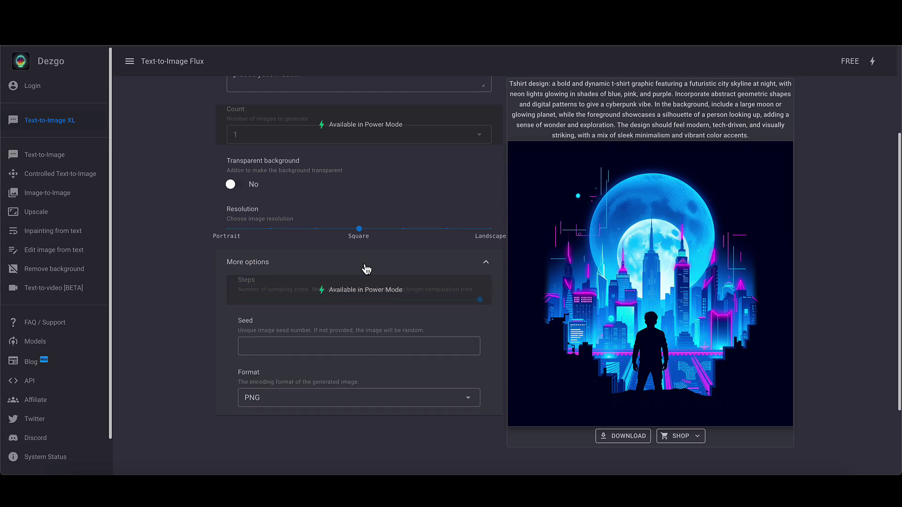
pyautogui.scroll(-2, 366, 268)
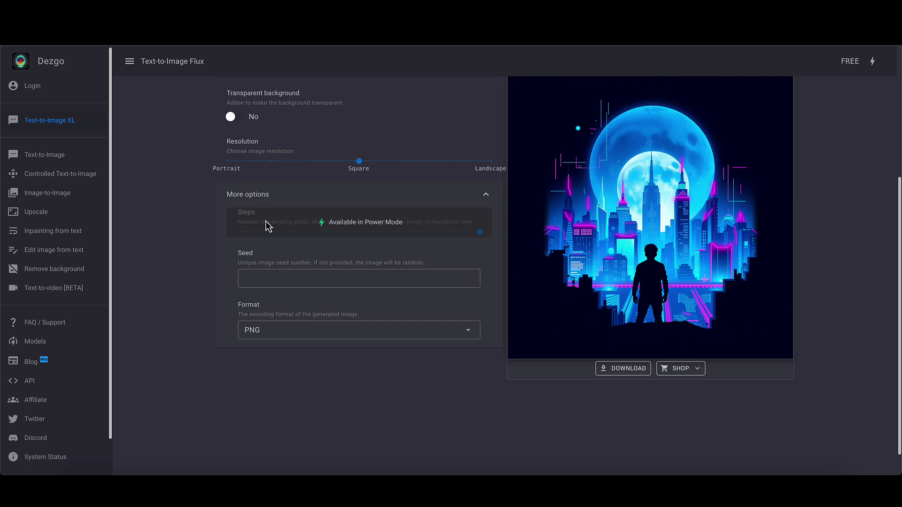
# Step: Leave the Seed field empty and keep PNG as the output format
pyautogui.click(264, 278)
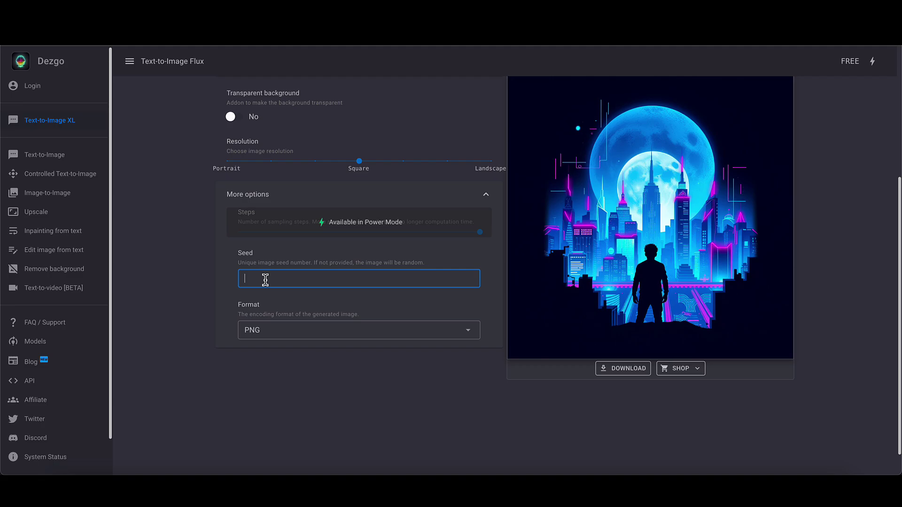
pyautogui.click(283, 333)
pyautogui.click(259, 373)
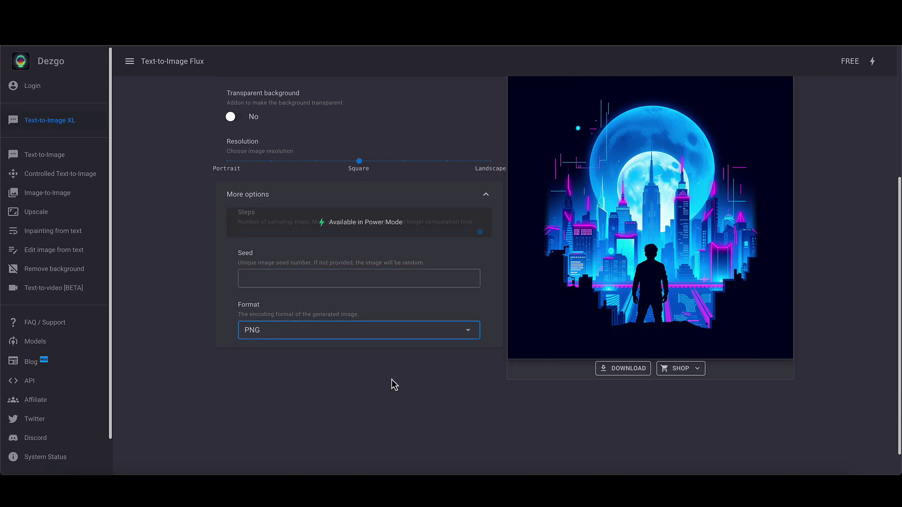
pyautogui.scroll(5, 479, 373)
pyautogui.scroll(-1, 479, 373)
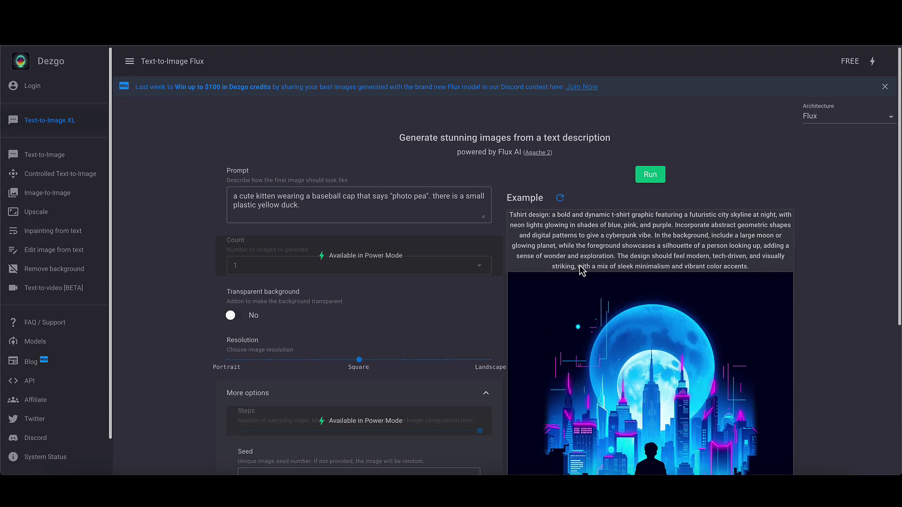
# Step: Run the generation and view the resulting kitten-and-duck image
pyautogui.click(655, 179)
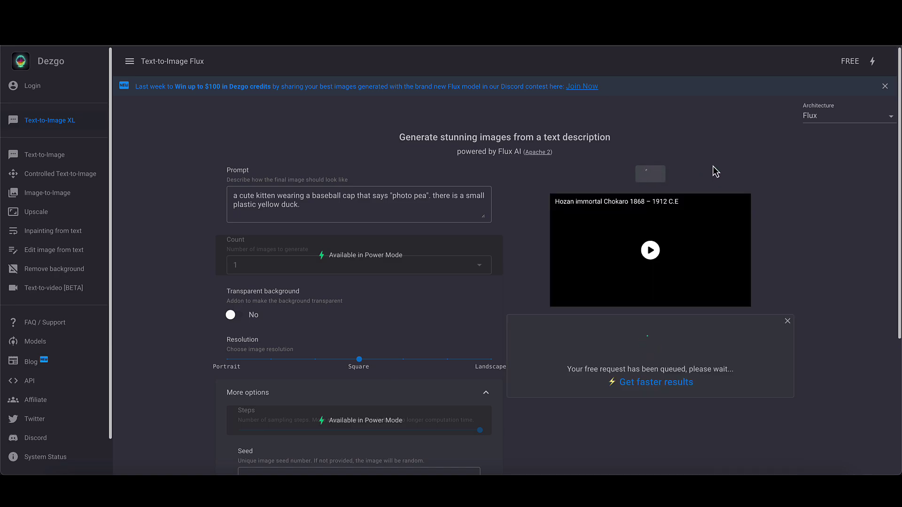
pyautogui.scroll(-1, 712, 165)
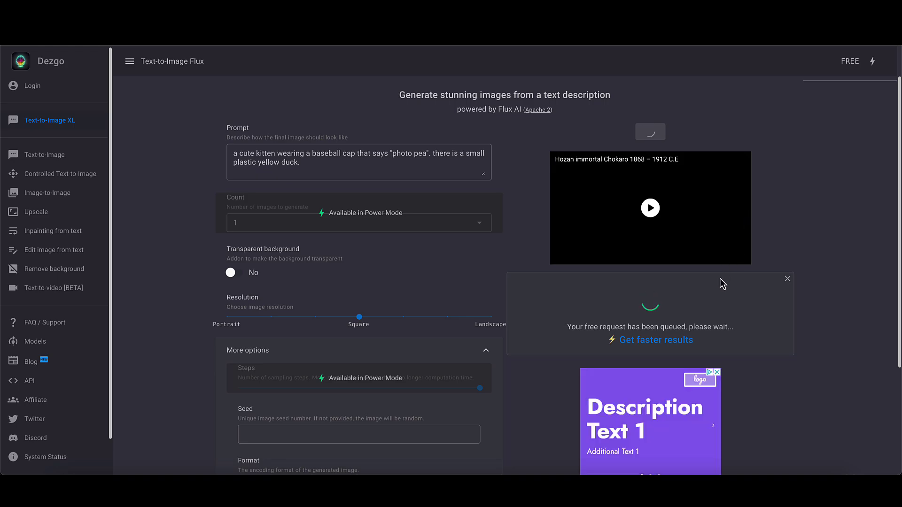
pyautogui.scroll(-1, 810, 256)
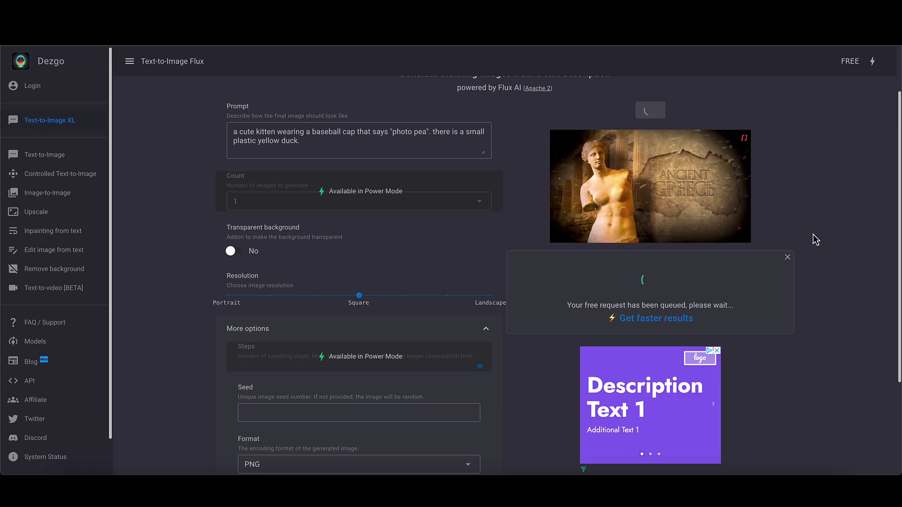
pyautogui.scroll(-2, 820, 246)
pyautogui.scroll(-1, 818, 241)
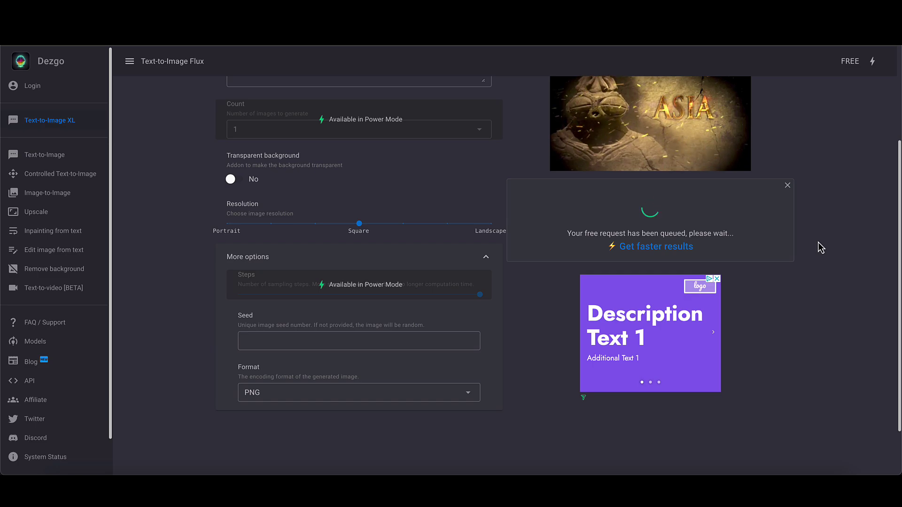
pyautogui.scroll(1, 818, 242)
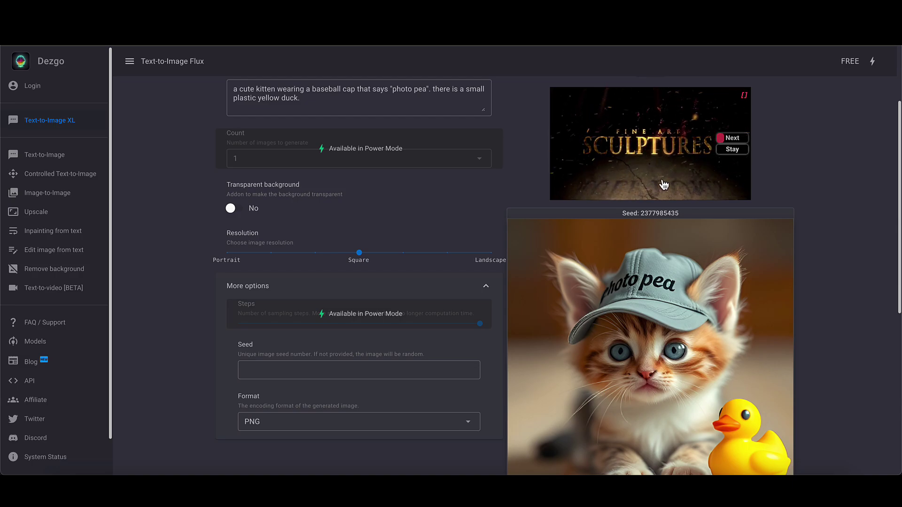
pyautogui.scroll(-1, 782, 304)
pyautogui.scroll(-1, 782, 304)
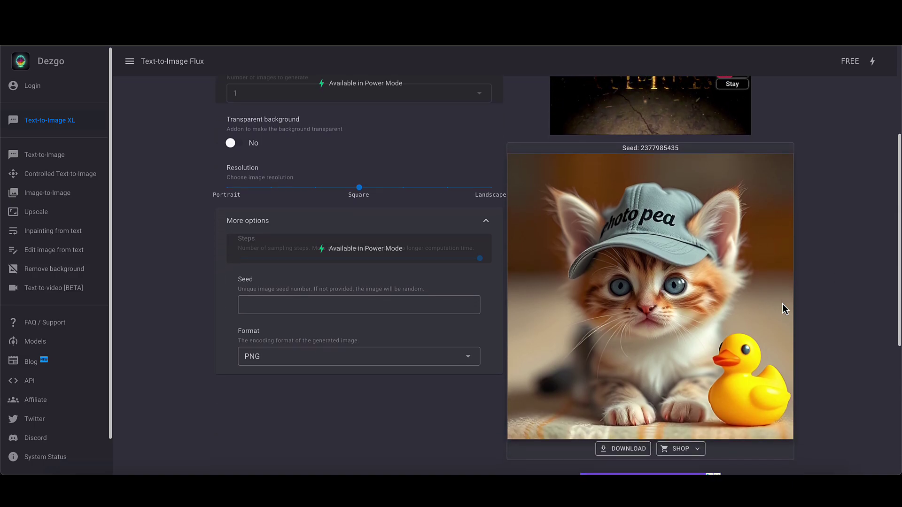
pyautogui.scroll(-1, 782, 308)
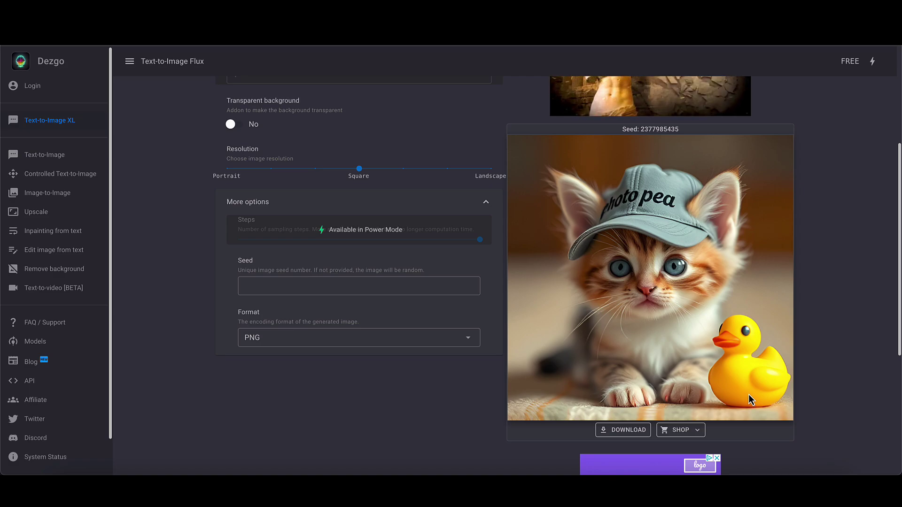
pyautogui.scroll(-1, 686, 385)
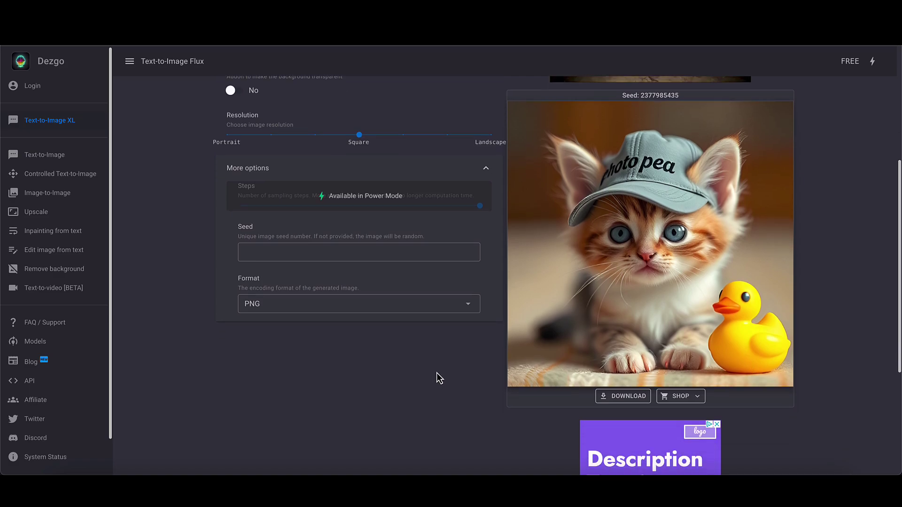
pyautogui.scroll(1, 436, 373)
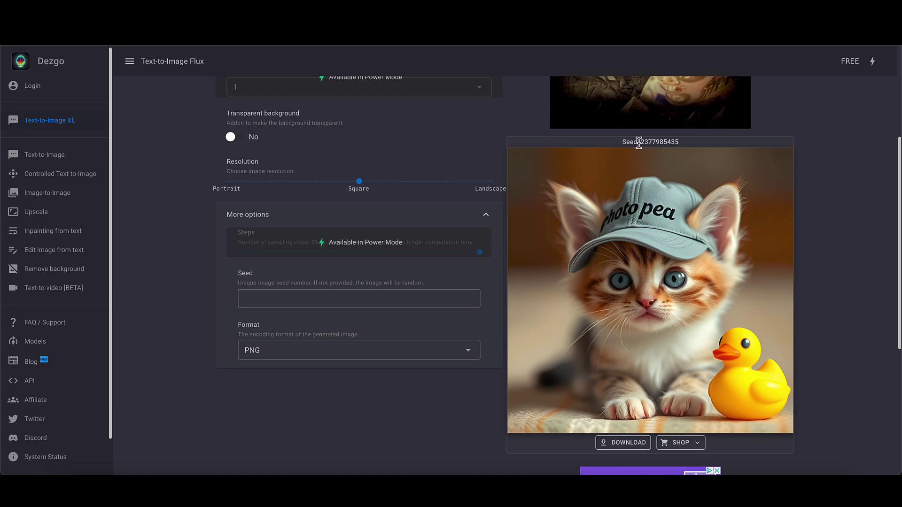
pyautogui.moveTo(640, 142); pyautogui.dragTo(678, 144)
pyautogui.hotkey('ctrl', 'c')
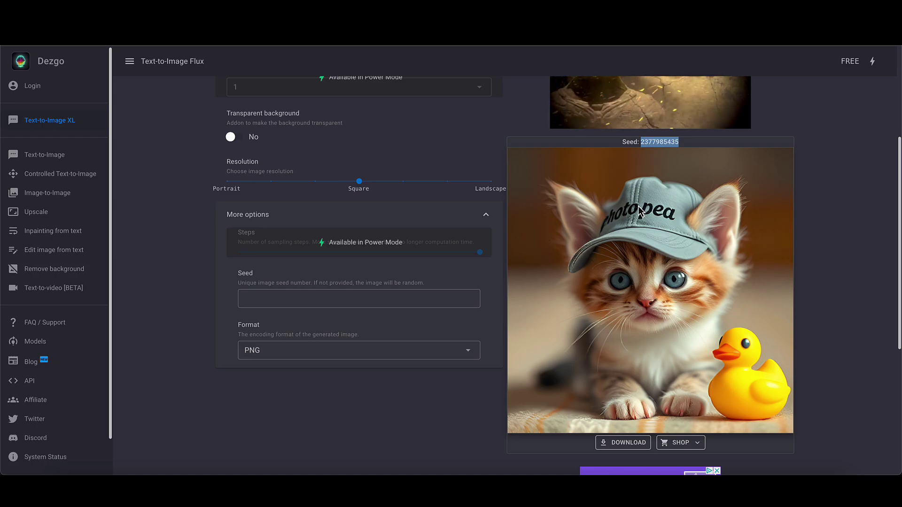
# Step: Run the kitten prompt again to produce a new image
pyautogui.scroll(2, 695, 211)
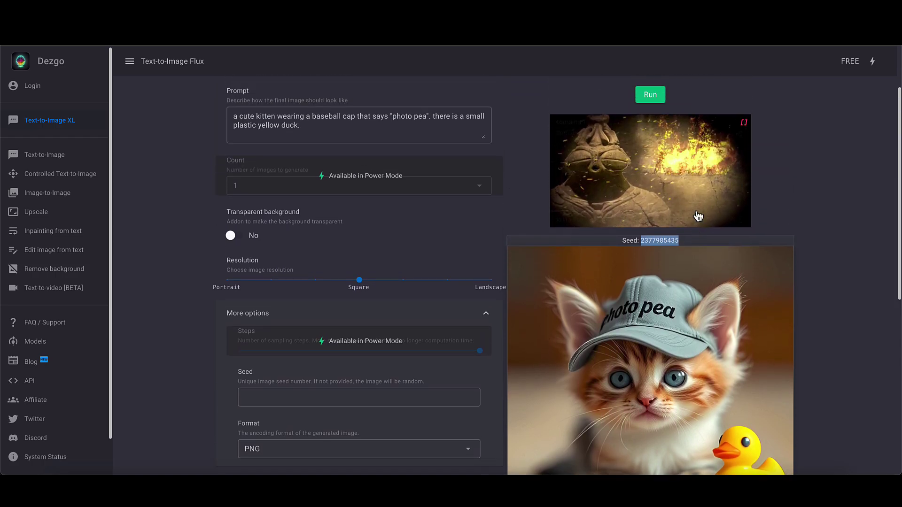
pyautogui.click(650, 95)
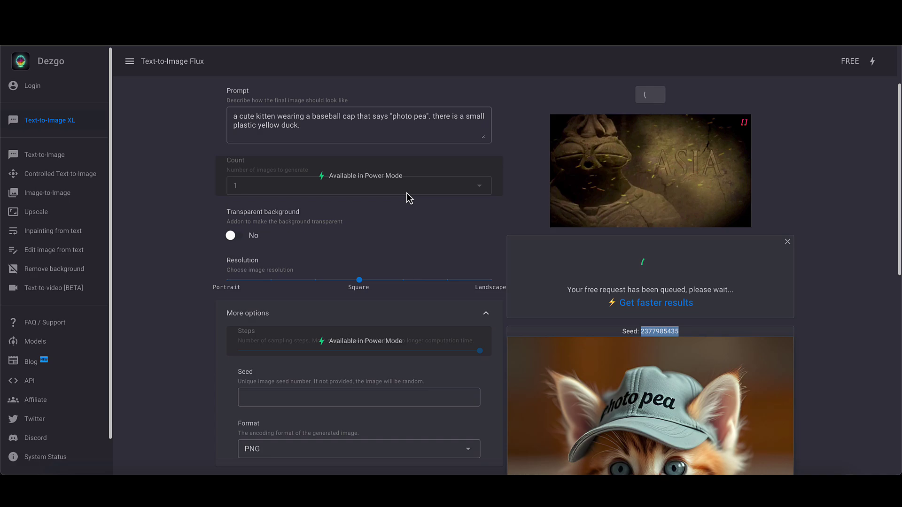
pyautogui.scroll(-1, 401, 169)
pyautogui.scroll(-3, 372, 213)
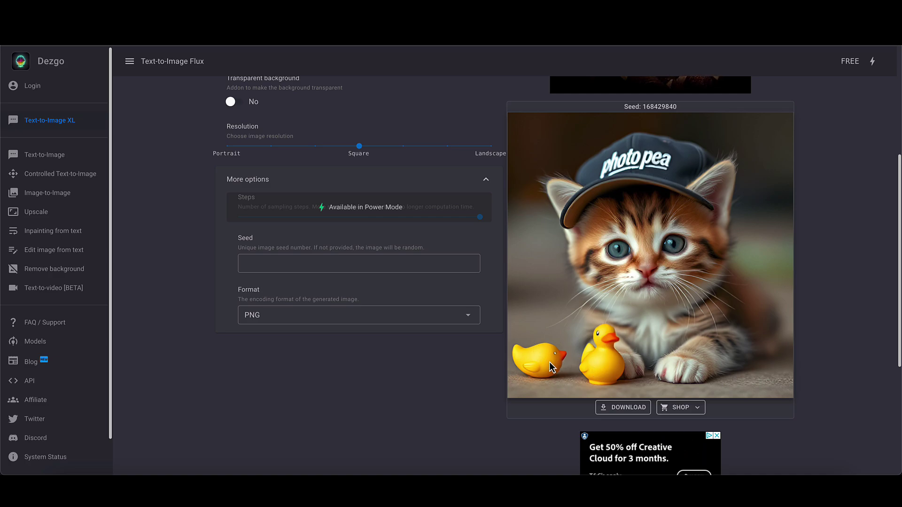
pyautogui.click(274, 262)
pyautogui.hotkey('ctrl', 'v')
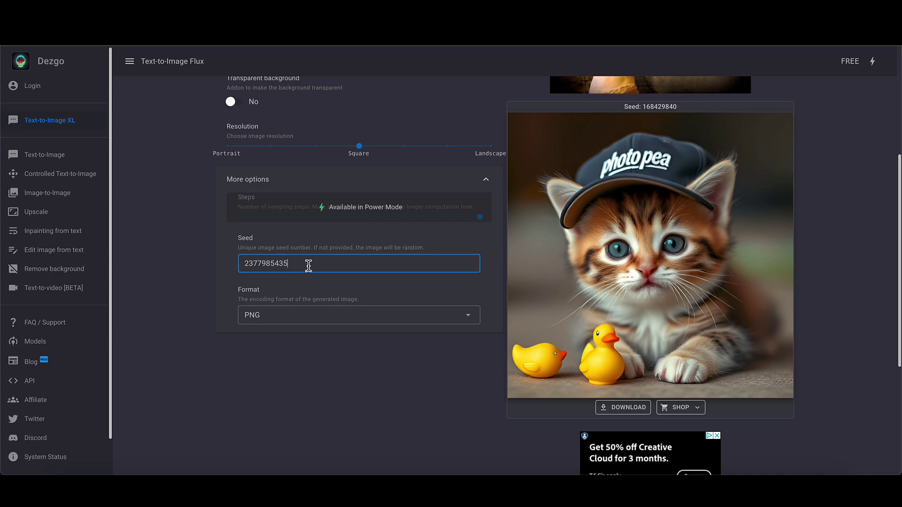
pyautogui.scroll(4, 666, 133)
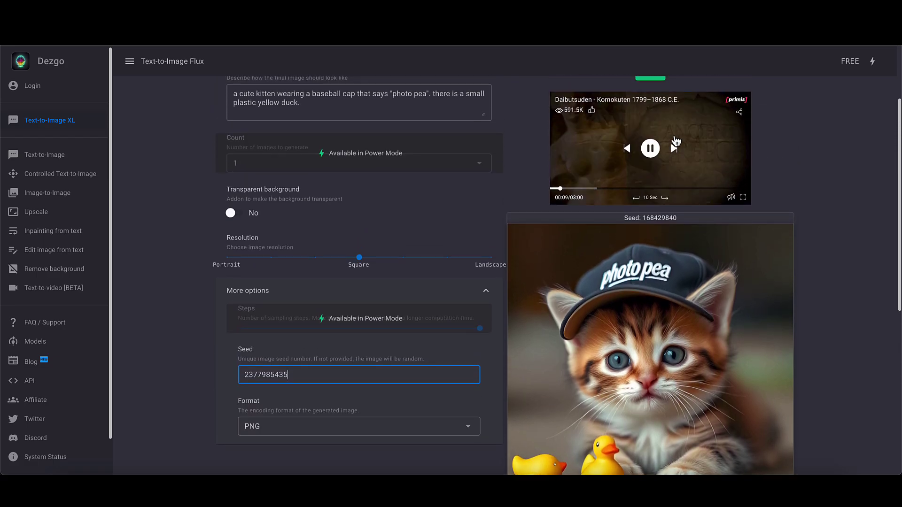
pyautogui.click(654, 119)
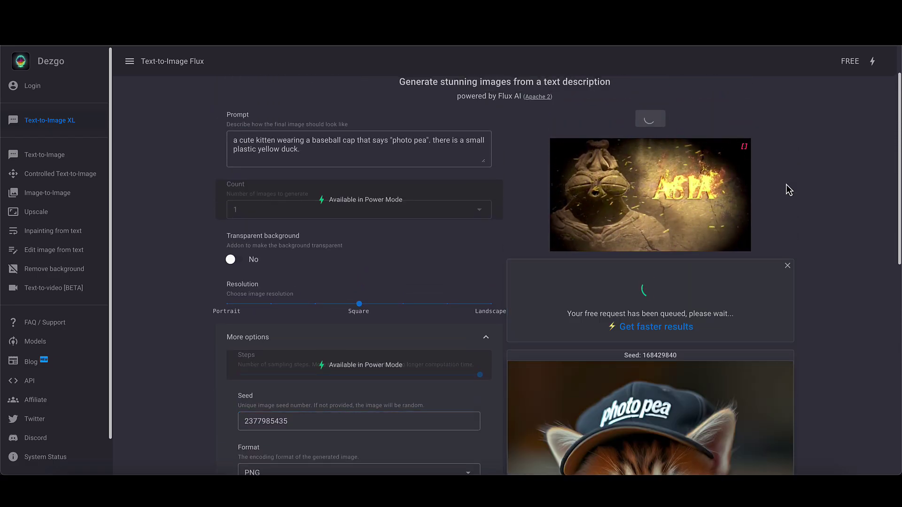
pyautogui.scroll(-3, 787, 188)
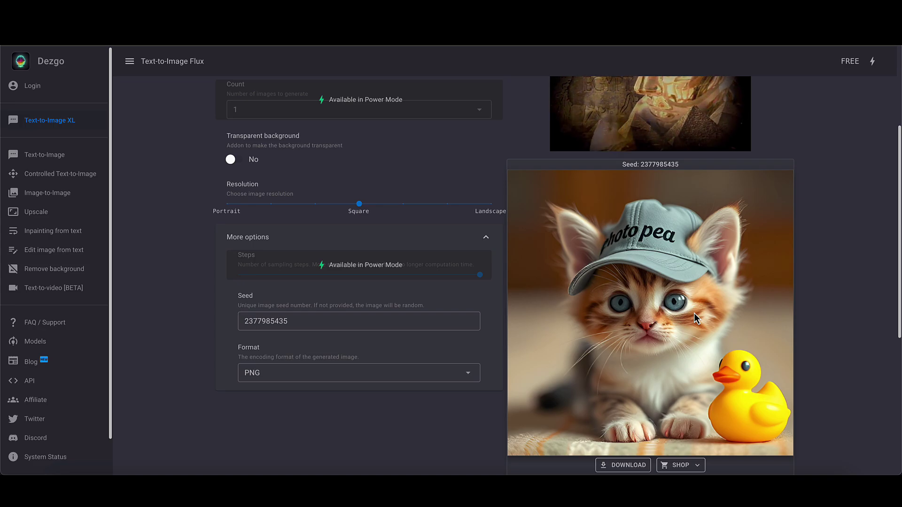
pyautogui.scroll(2, 694, 313)
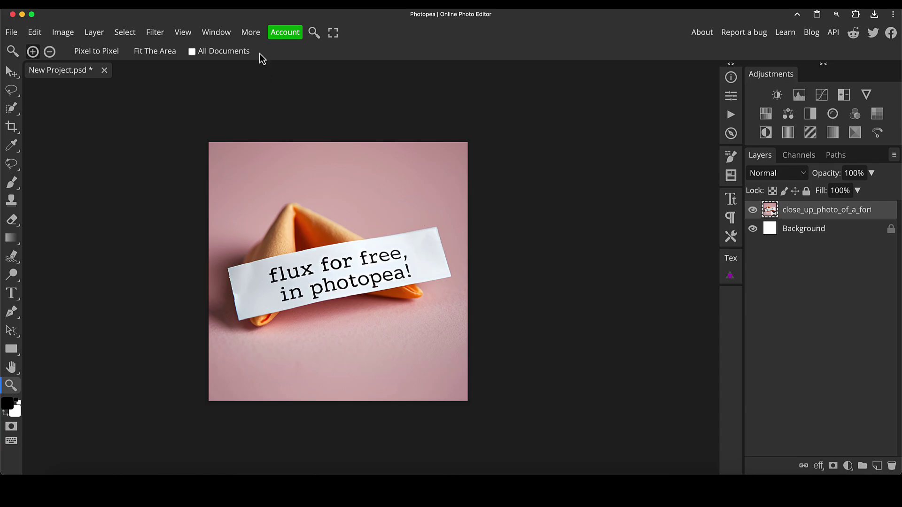
# Step: Install the Dezgo Text-to-Image plugin from Window > Plugins and close the plugin browser
pyautogui.click(217, 32)
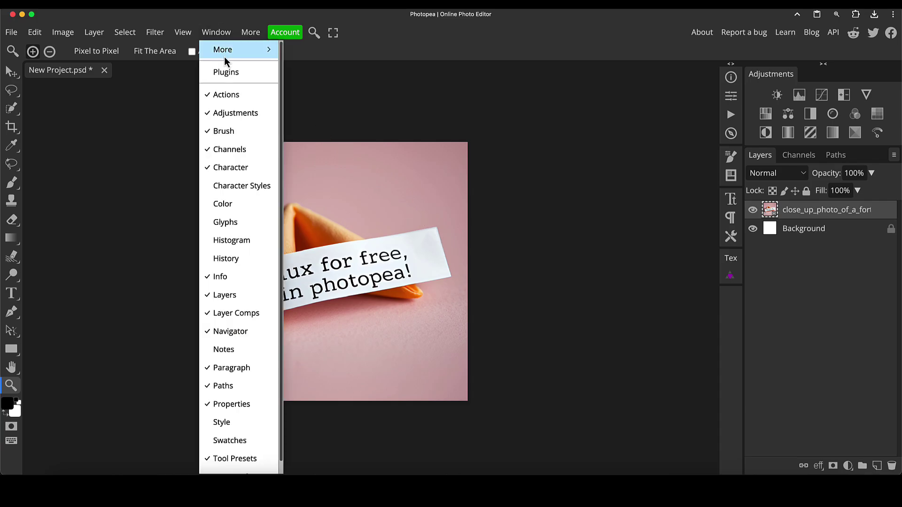
pyautogui.click(228, 72)
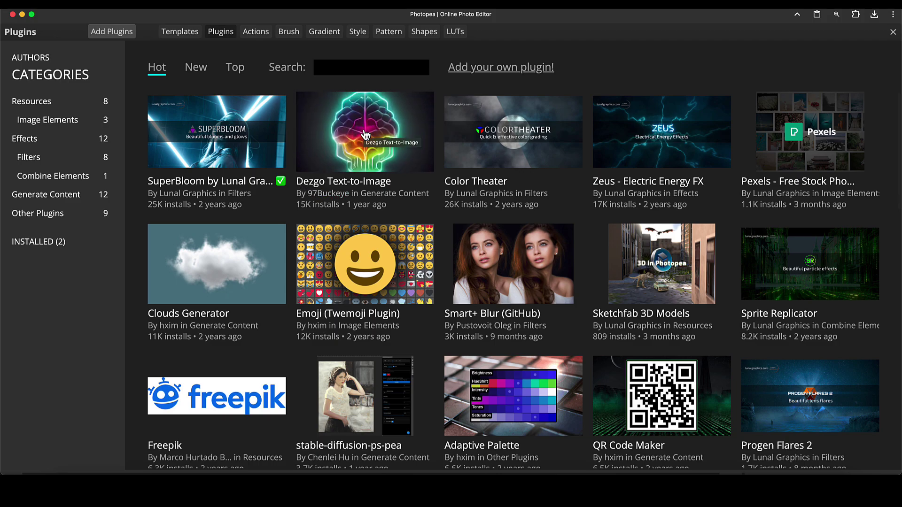
pyautogui.click(365, 135)
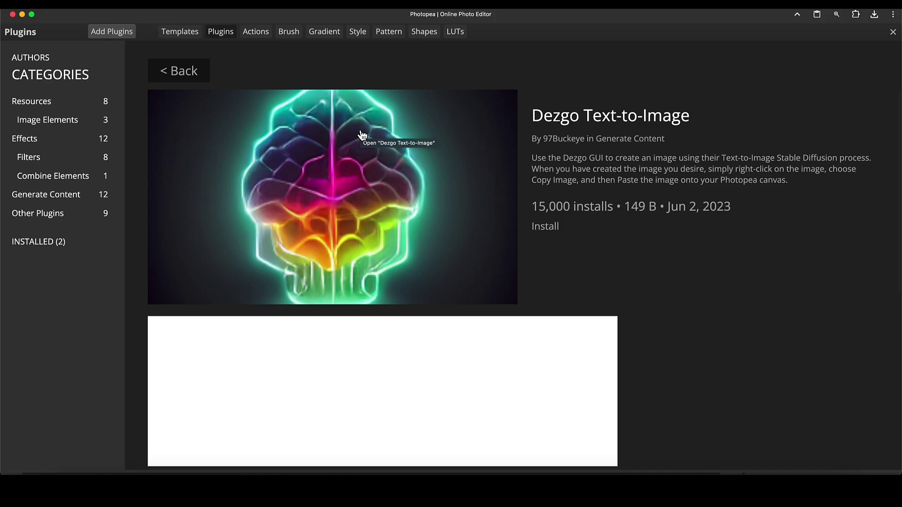
pyautogui.click(550, 228)
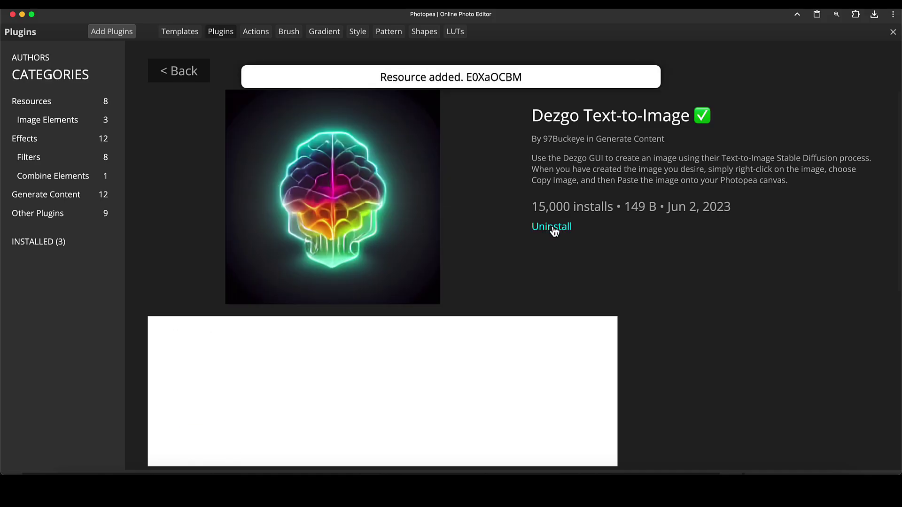
pyautogui.click(893, 33)
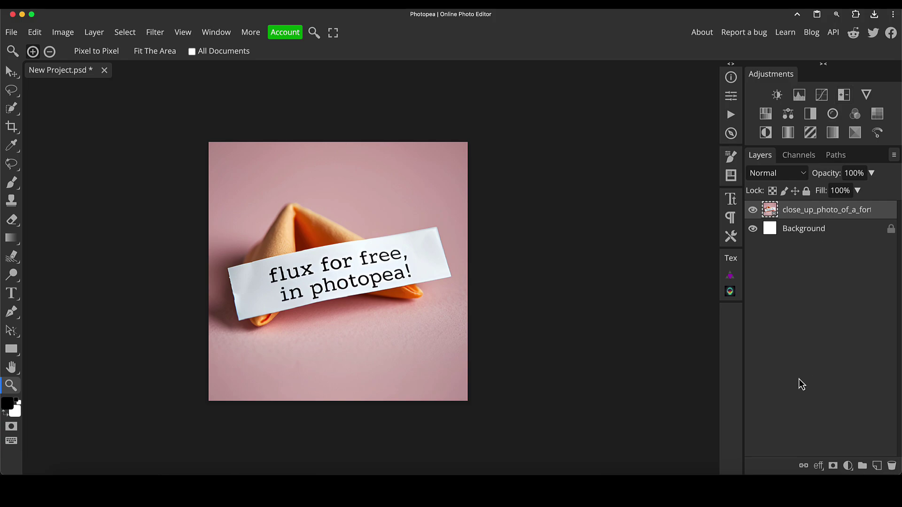
# Step: Open and enlarge the Dezgo panel, keep Flux, and start typing the cheeseburger-and-fries prompt
pyautogui.click(730, 293)
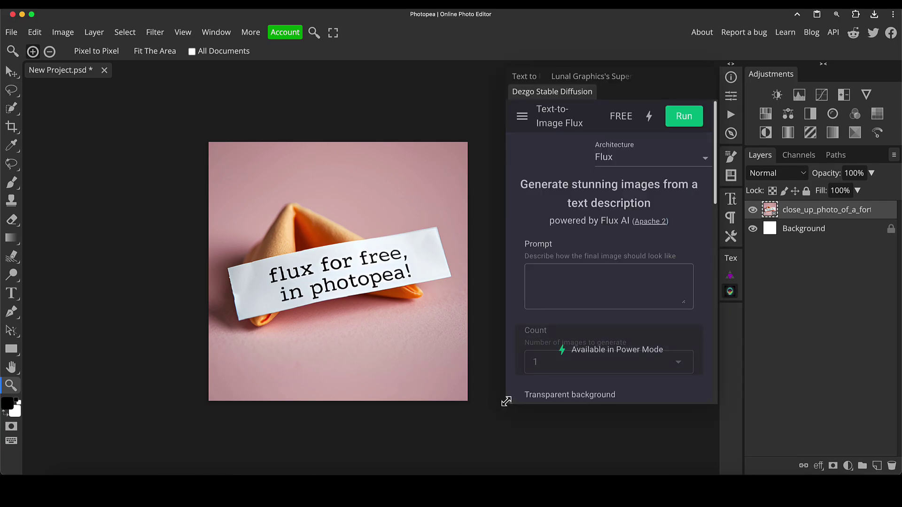
pyautogui.moveTo(506, 402); pyautogui.dragTo(463, 404)
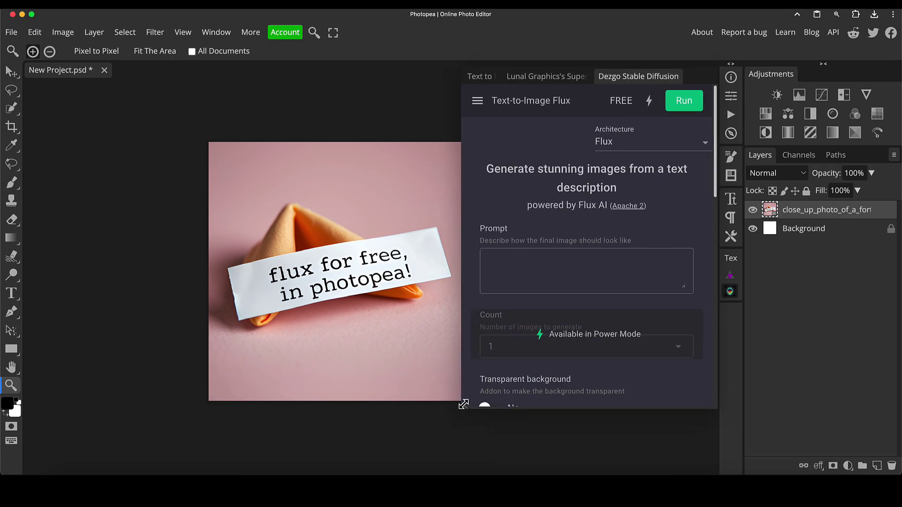
pyautogui.click(547, 267)
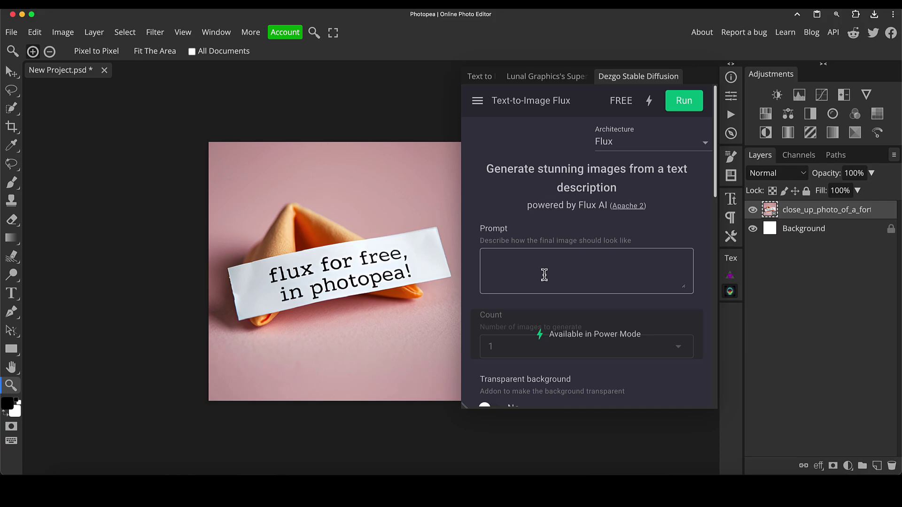
pyautogui.click(613, 149)
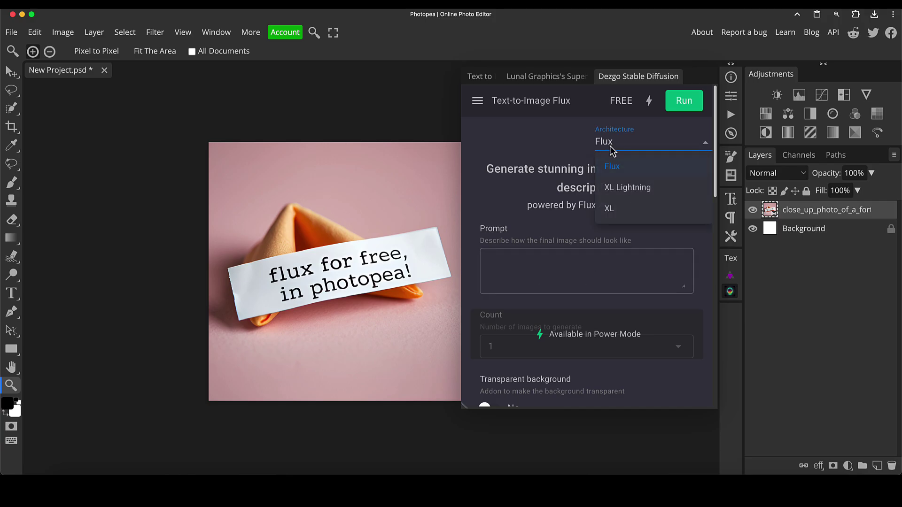
pyautogui.click(616, 170)
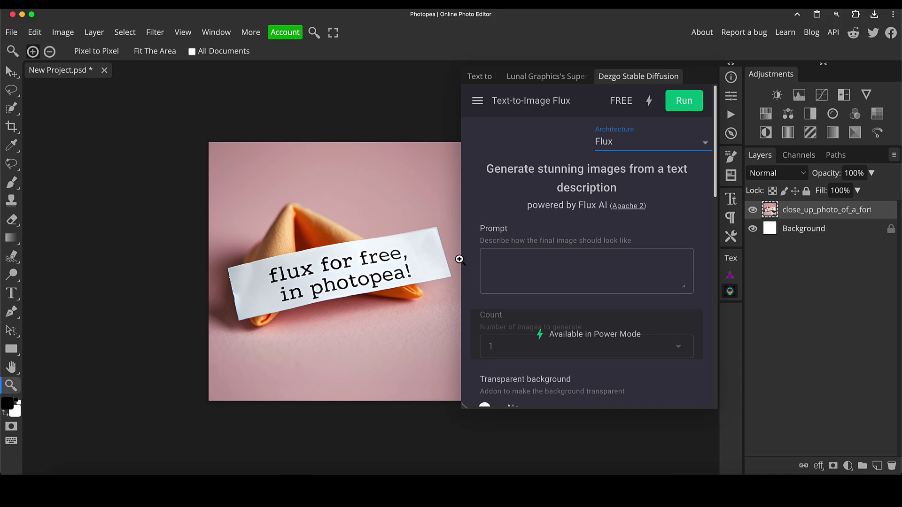
pyautogui.click(511, 260)
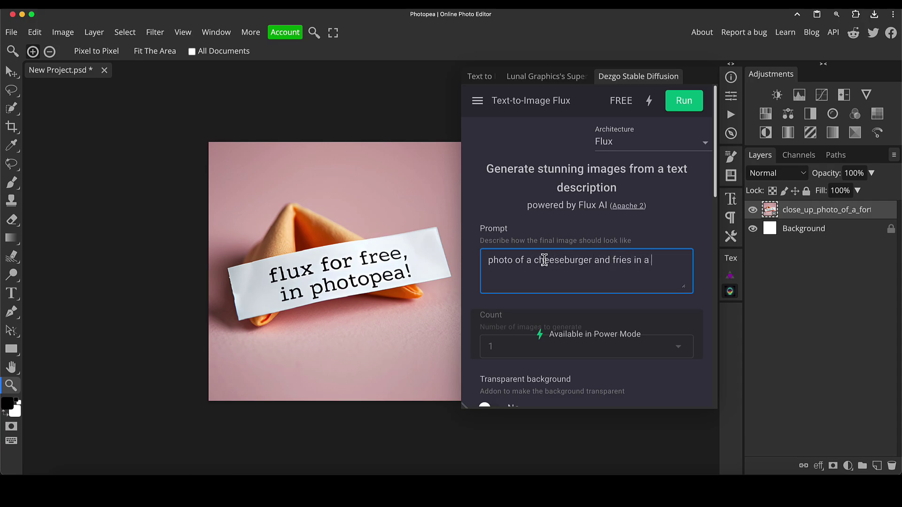
# Step: Expand More options in the Dezgo Flux panel
pyautogui.scroll(-5, 587, 211)
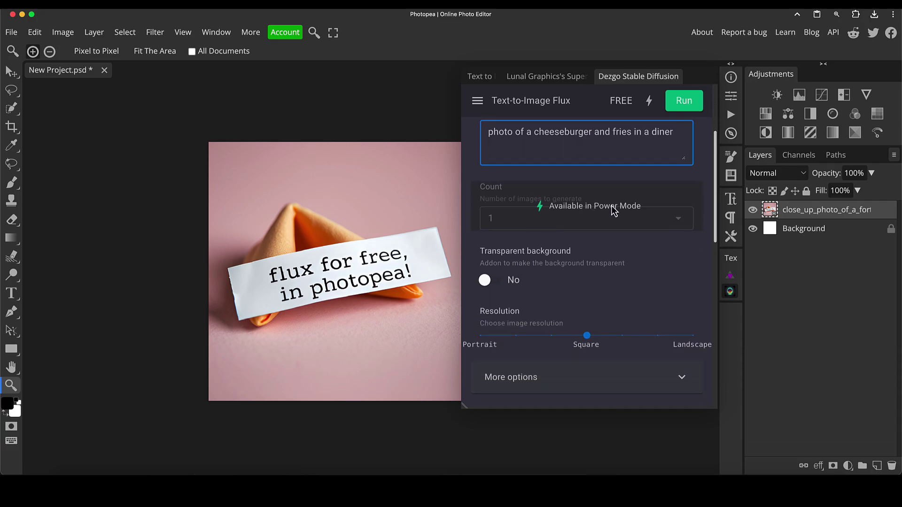
pyautogui.scroll(-4, 570, 207)
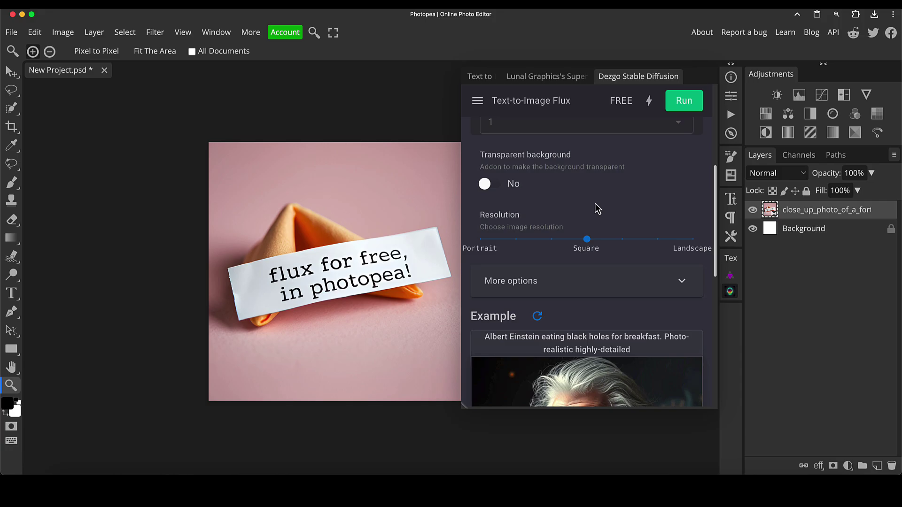
pyautogui.scroll(-4, 600, 220)
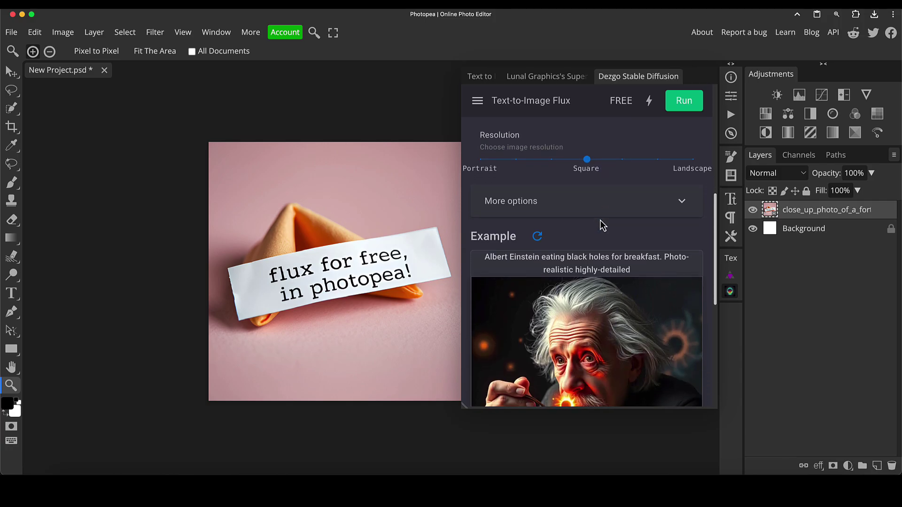
pyautogui.scroll(-2, 599, 217)
pyautogui.scroll(3, 599, 218)
pyautogui.click(594, 211)
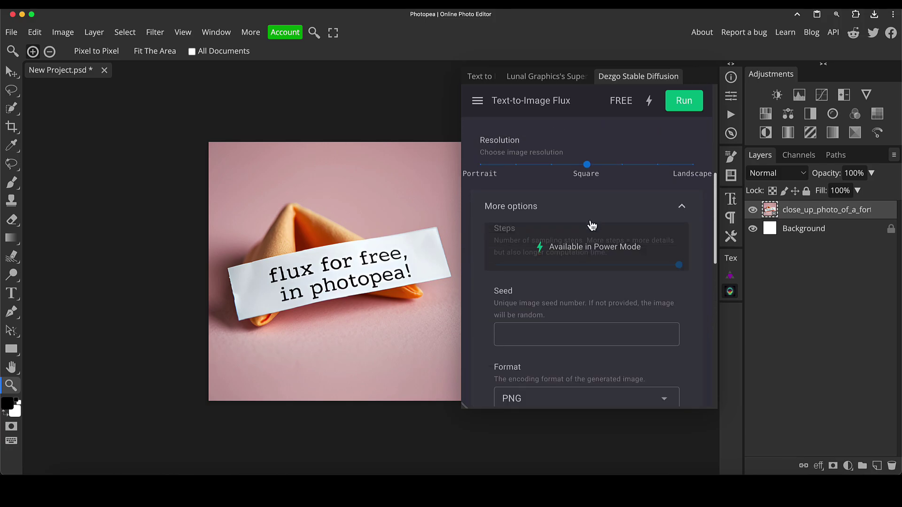
pyautogui.scroll(-10, 591, 226)
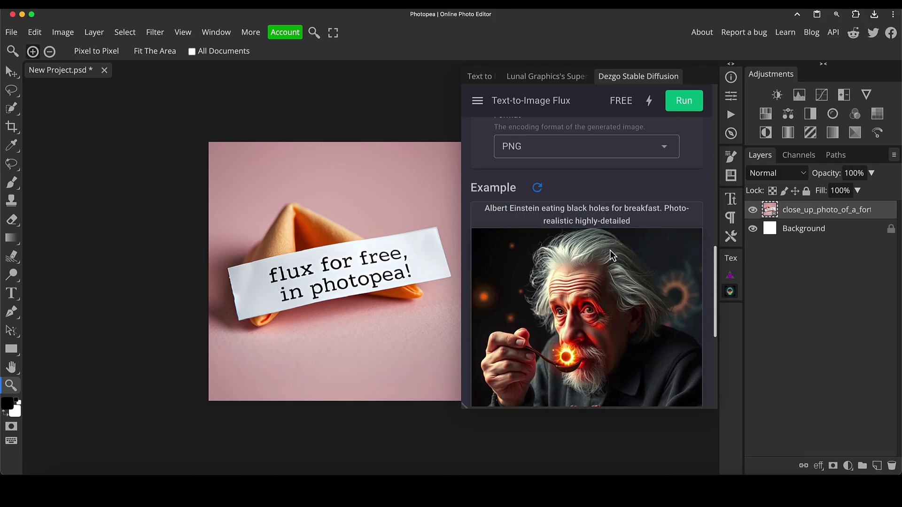
pyautogui.scroll(-9, 610, 255)
pyautogui.scroll(17, 632, 257)
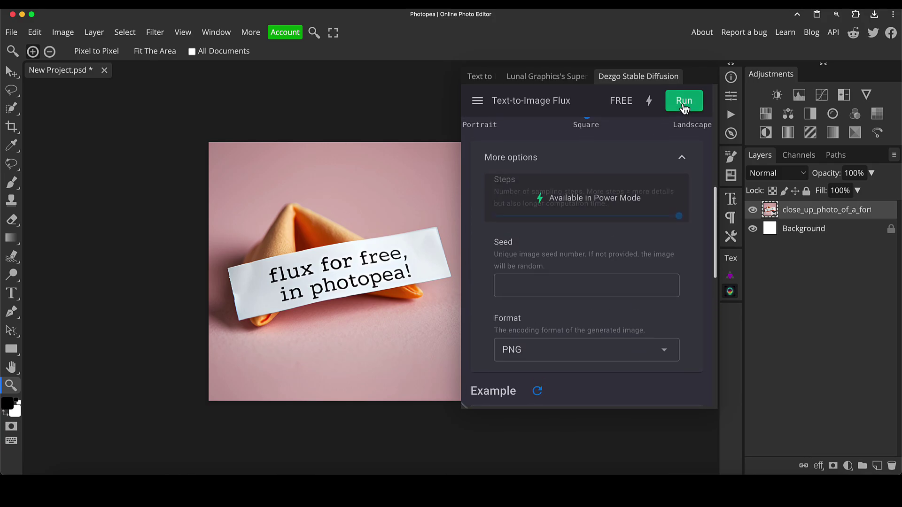
# Step: Run the generation and view the cheeseburger-and-fries diner photo, seed 296724607
pyautogui.click(683, 103)
pyautogui.scroll(6, 627, 213)
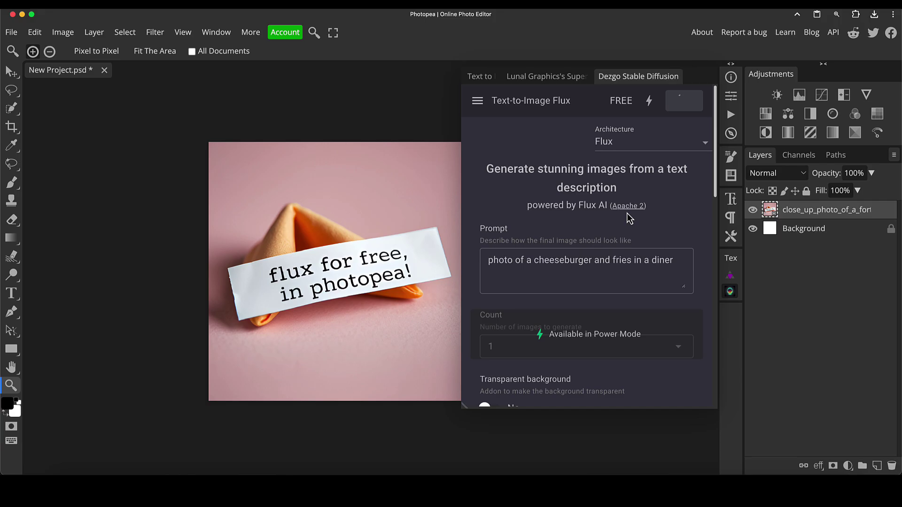
pyautogui.scroll(-2, 627, 213)
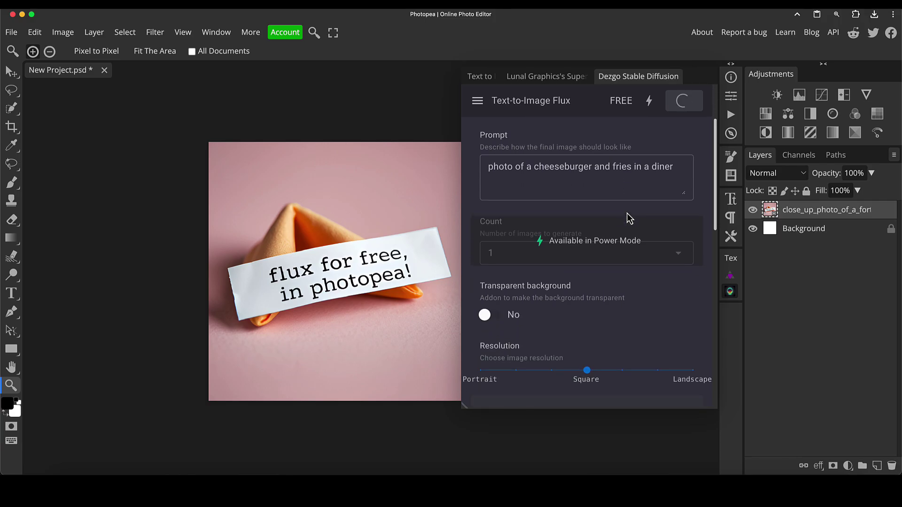
pyautogui.scroll(2, 629, 218)
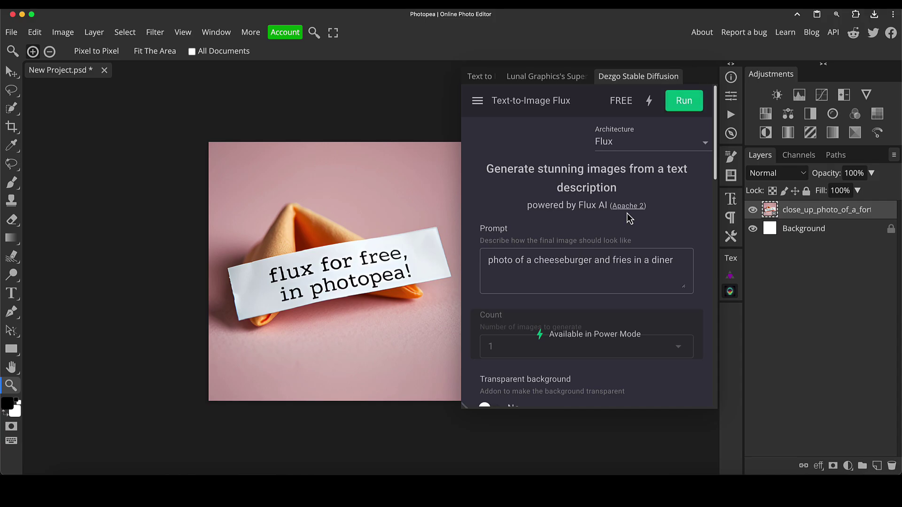
pyautogui.scroll(-4, 627, 212)
pyautogui.scroll(-8, 628, 214)
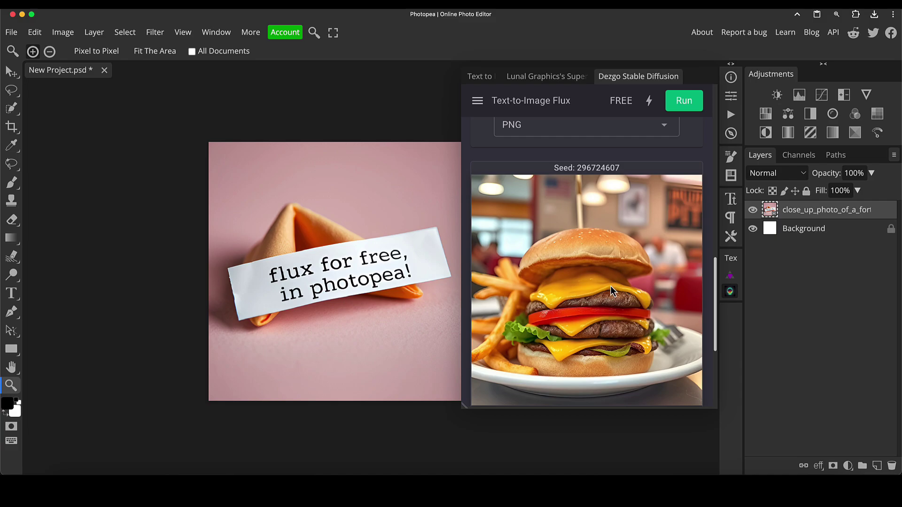
pyautogui.scroll(-1, 610, 287)
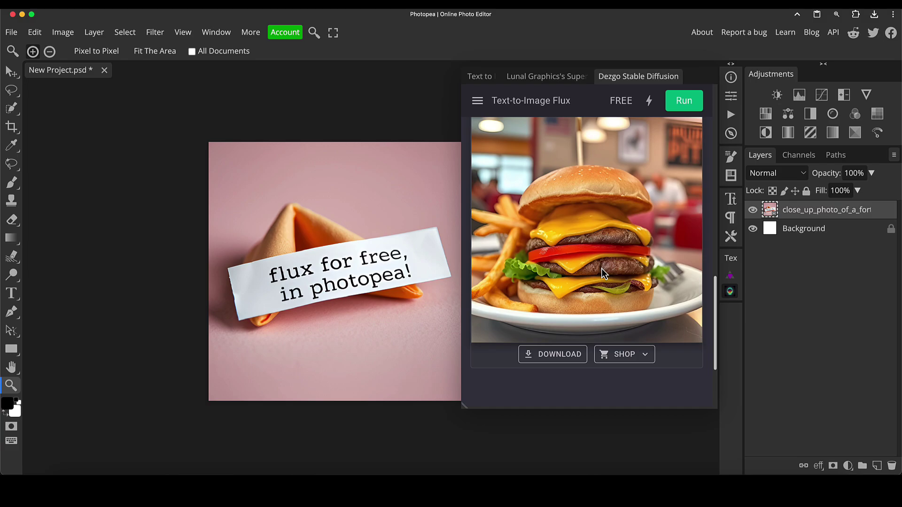
# Step: Replace the prompt with 'antique textured paper' and run the generation
pyautogui.scroll(15, 601, 269)
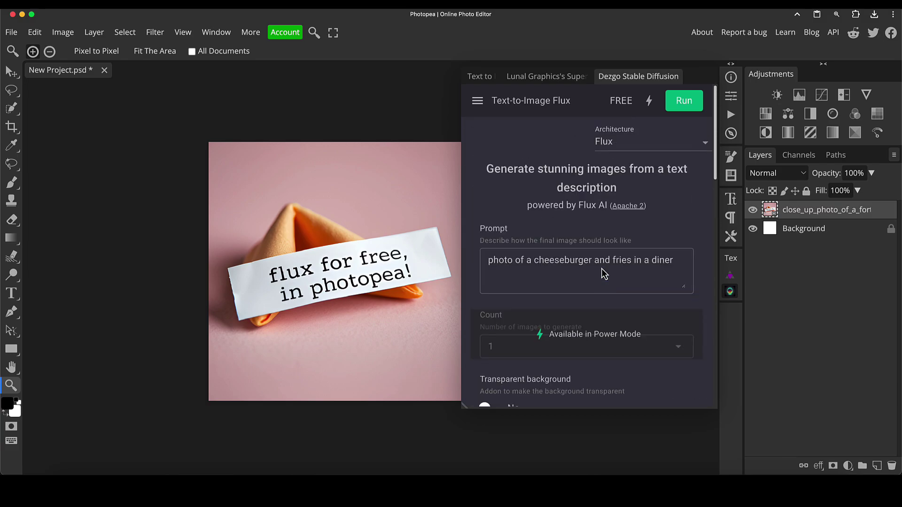
pyautogui.click(662, 260)
pyautogui.moveTo(677, 261); pyautogui.dragTo(429, 249)
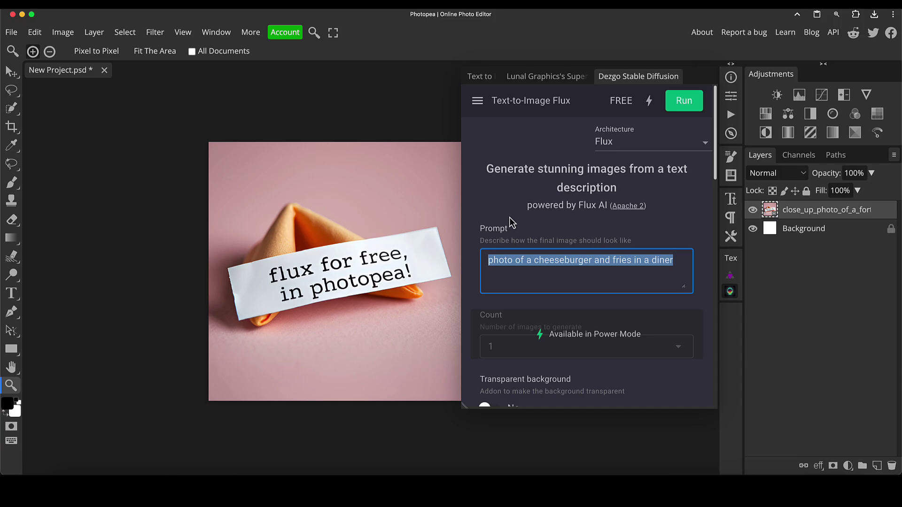
pyautogui.write('antiw')
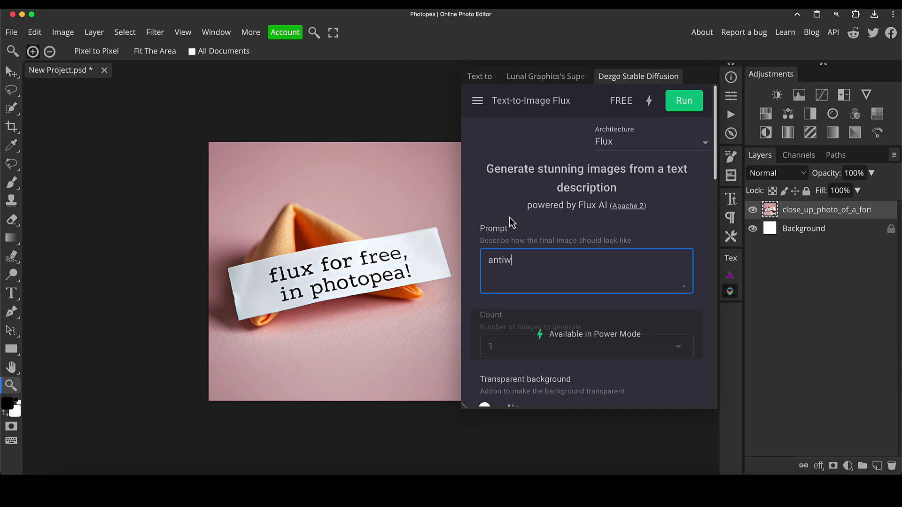
pyautogui.press('BackSpace')
pyautogui.write('que textured paper')
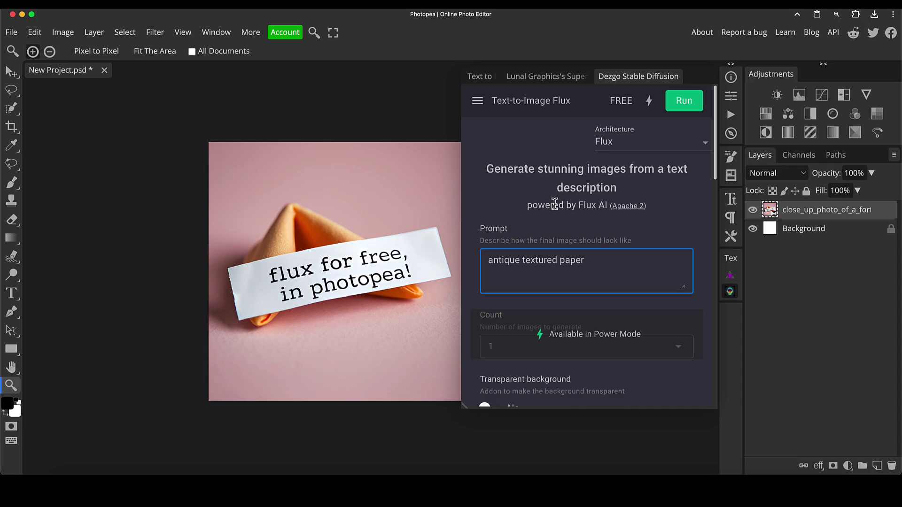
pyautogui.scroll(-1, 614, 189)
pyautogui.click(689, 104)
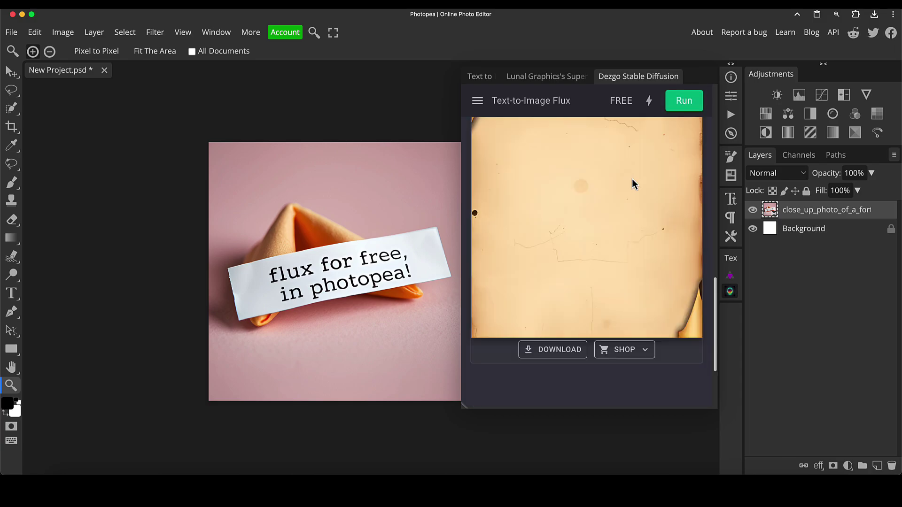
pyautogui.click(689, 104)
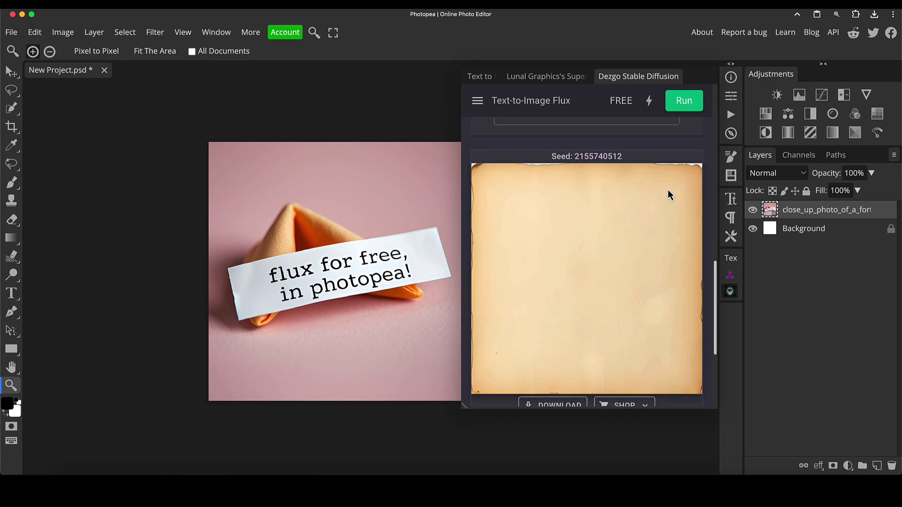
pyautogui.click(558, 400)
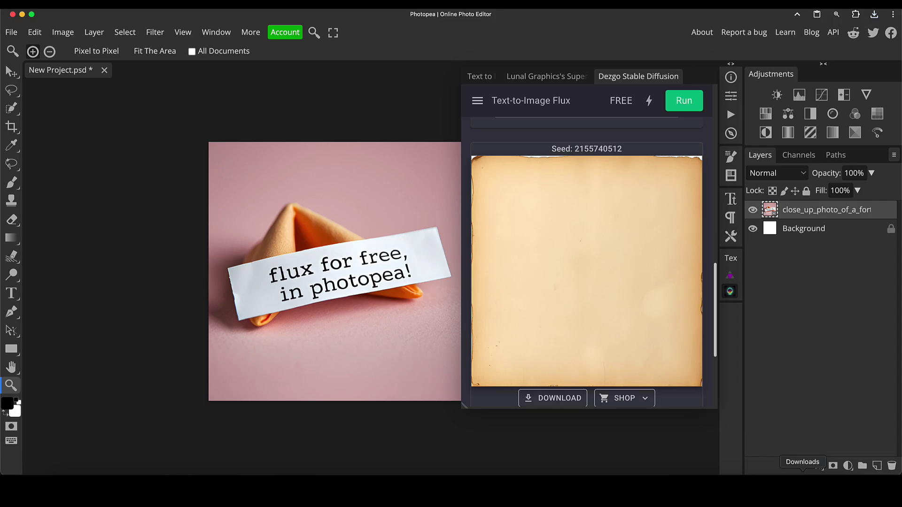
# Step: Drop the downloaded antique paper onto the canvas as a new layer, scaled to cover the whole photo
pyautogui.click(802, 483)
pyautogui.moveTo(799, 451); pyautogui.dragTo(208, 280)
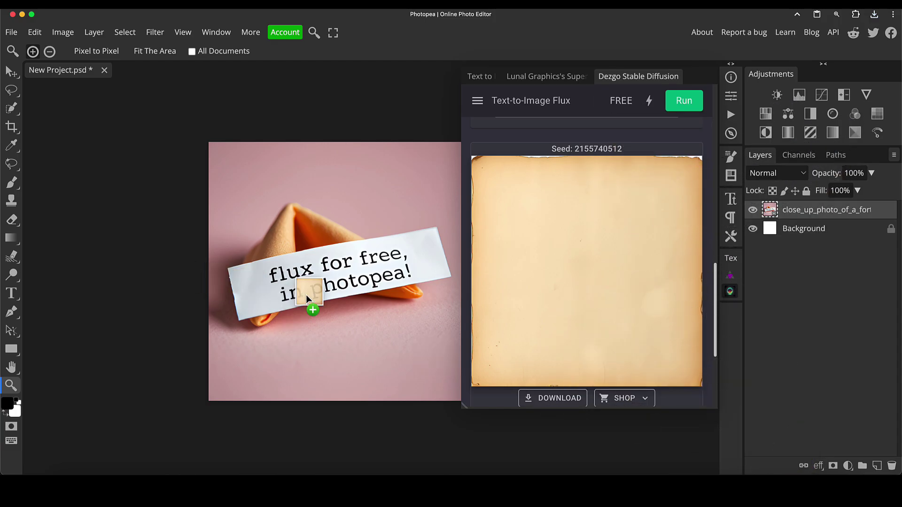
pyautogui.moveTo(306, 294); pyautogui.dragTo(306, 295)
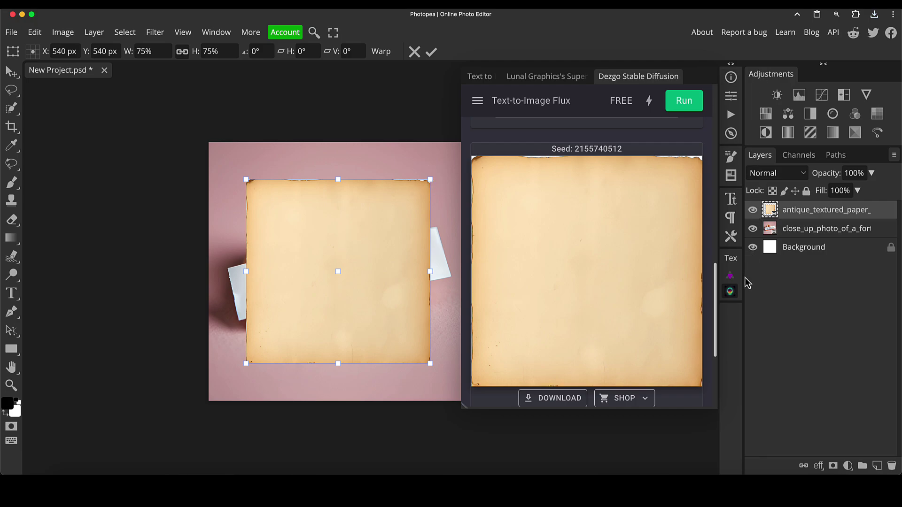
pyautogui.click(731, 292)
pyautogui.moveTo(430, 180); pyautogui.dragTo(467, 141)
pyautogui.moveTo(245, 363); pyautogui.dragTo(193, 396)
pyautogui.moveTo(467, 141); pyautogui.dragTo(473, 137)
pyautogui.press('Return')
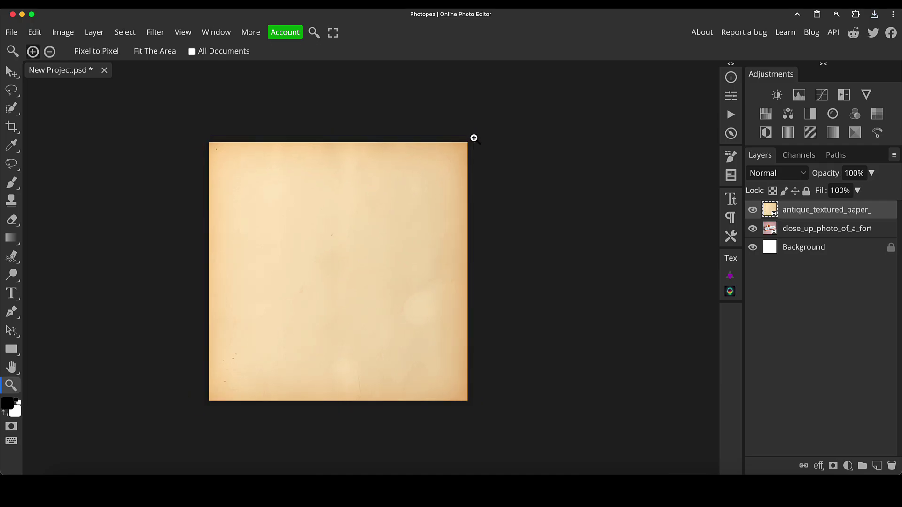
# Step: After trying Multiply at 79%, blend the paper layer with Linear Burn at 61% opacity
pyautogui.click(780, 173)
pyautogui.click(777, 221)
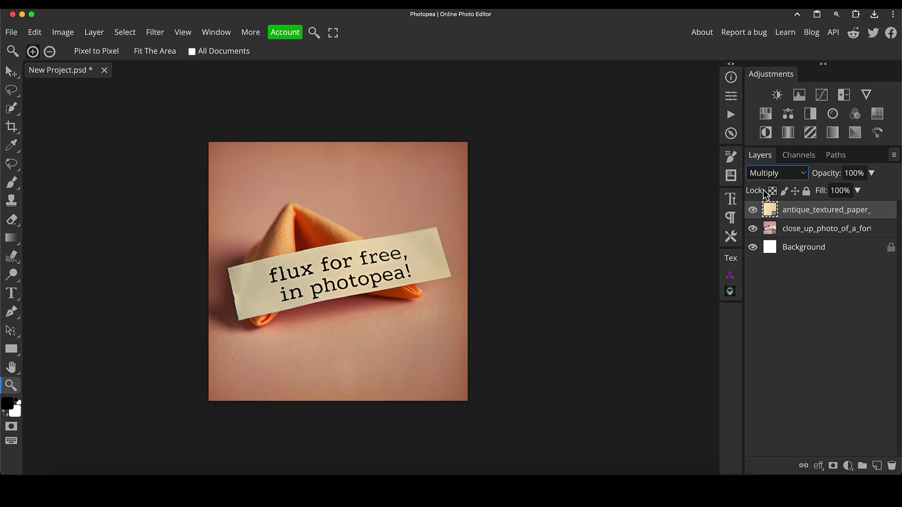
pyautogui.click(752, 210)
pyautogui.click(753, 210)
pyautogui.moveTo(830, 173); pyautogui.dragTo(851, 177)
pyautogui.click(777, 174)
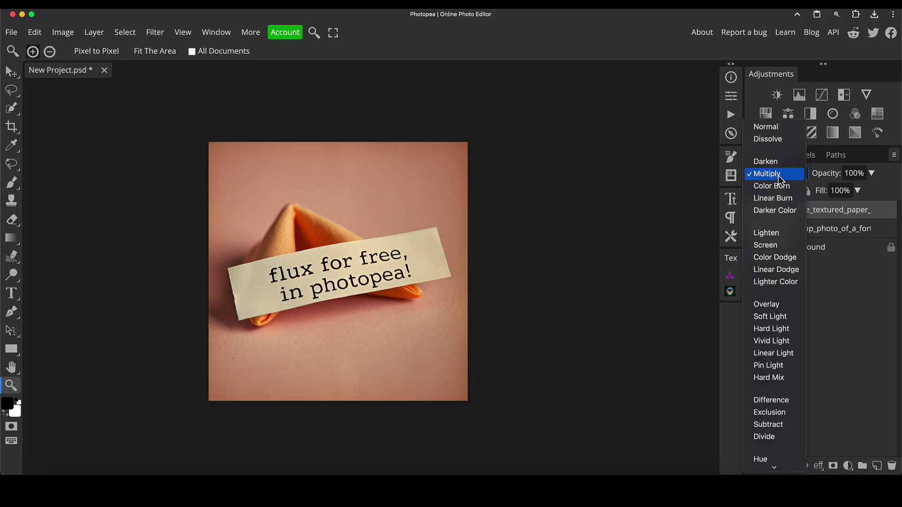
pyautogui.click(776, 199)
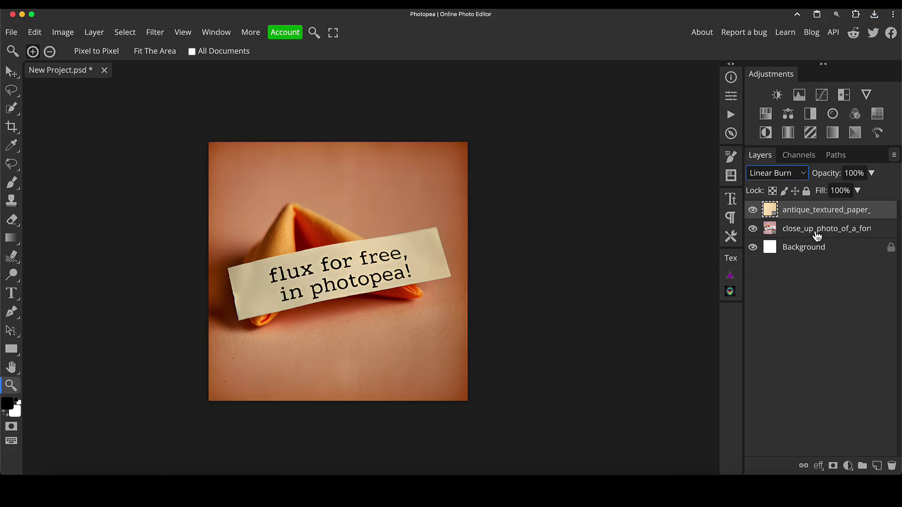
pyautogui.moveTo(833, 173); pyautogui.dragTo(798, 179)
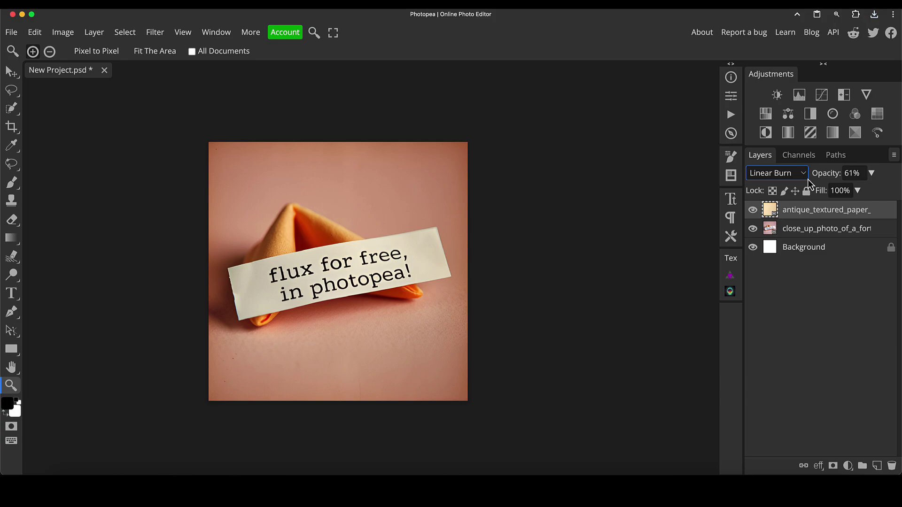